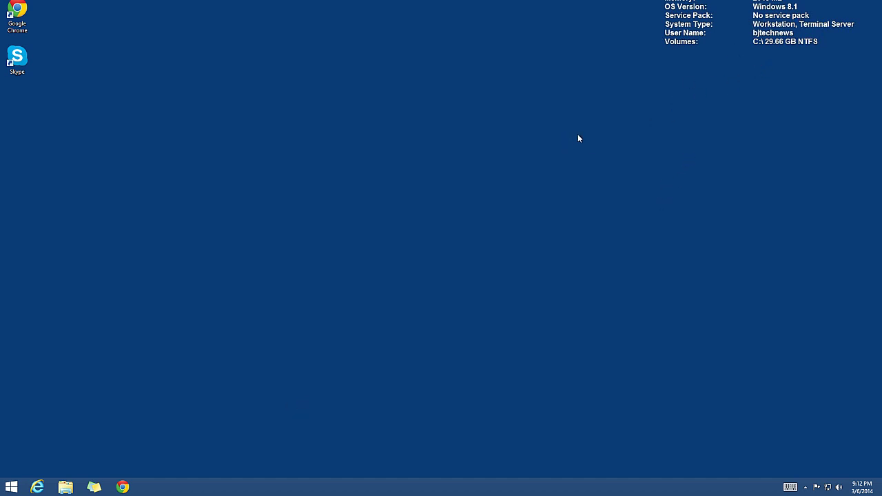
# Open This PC in File Explorer and view the computer's system properties
pyautogui.click(65, 487)
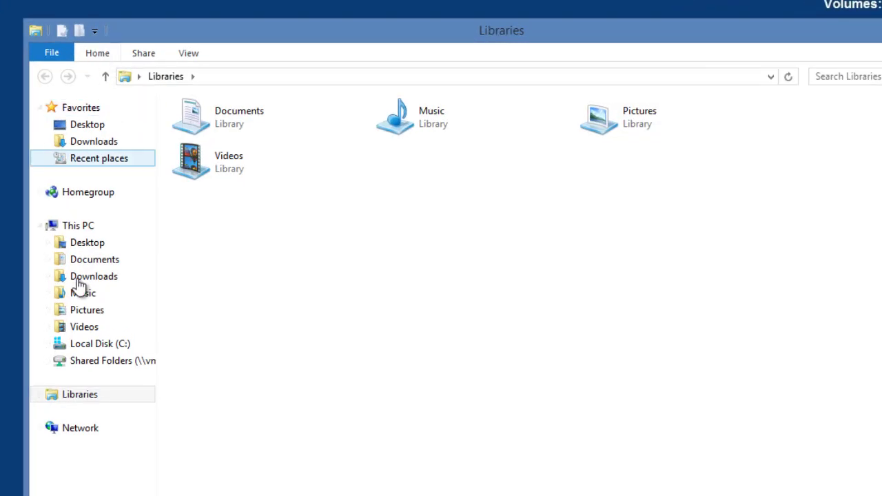
pyautogui.click(81, 225)
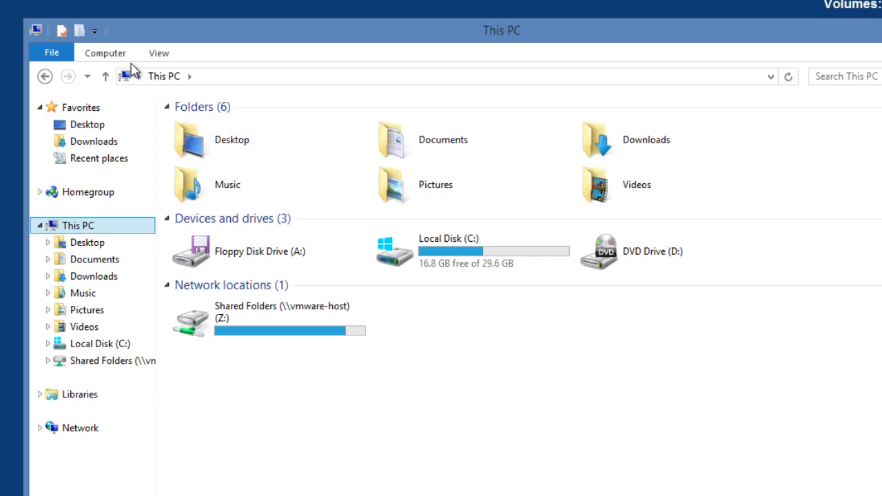
pyautogui.click(114, 56)
pyautogui.click(438, 93)
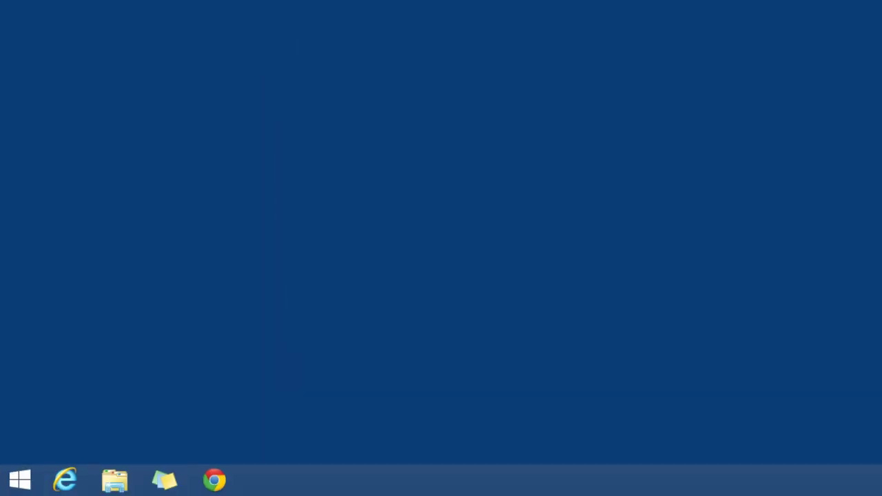
# Launch the Registry Editor by running regedit and allow it to make changes to the computer
pyautogui.press('super+r')
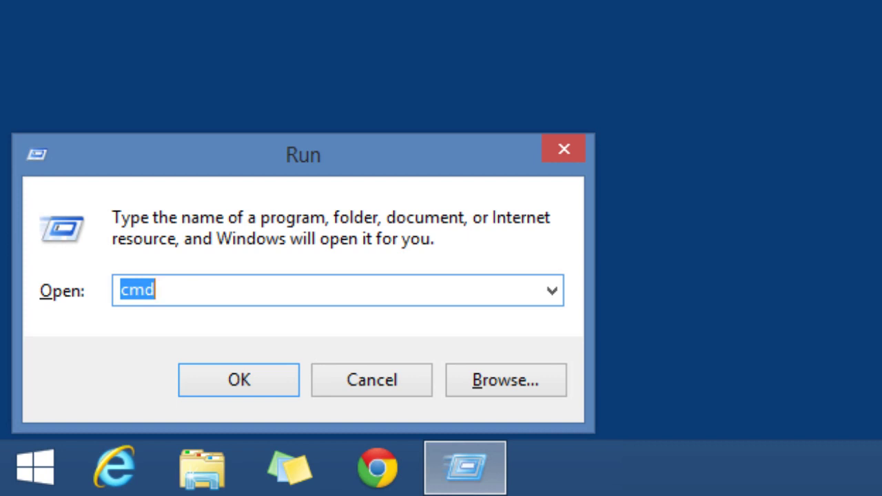
pyautogui.write('rededi')
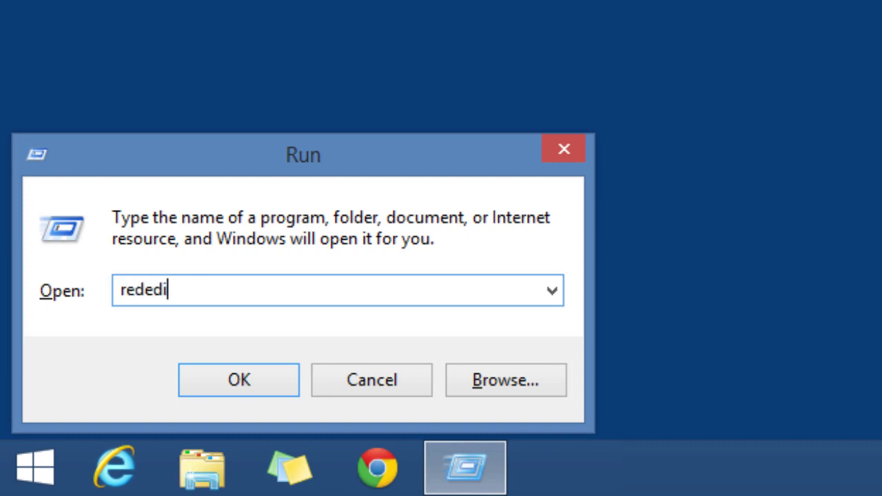
pyautogui.write('t')
pyautogui.press('BackSpace')
pyautogui.press('BackSpace')
pyautogui.press('BackSpace')
pyautogui.press('BackSpace')
pyautogui.press('BackSpace')
pyautogui.write('gedit')
pyautogui.press('Return')
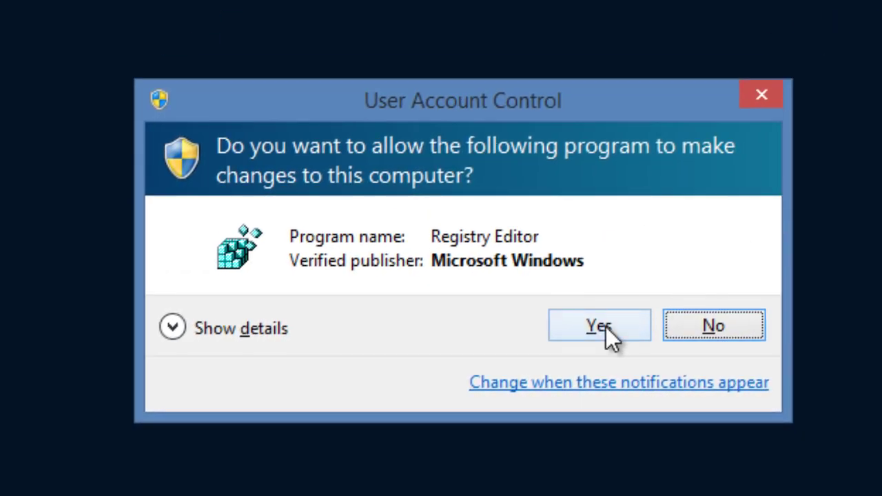
pyautogui.click(606, 326)
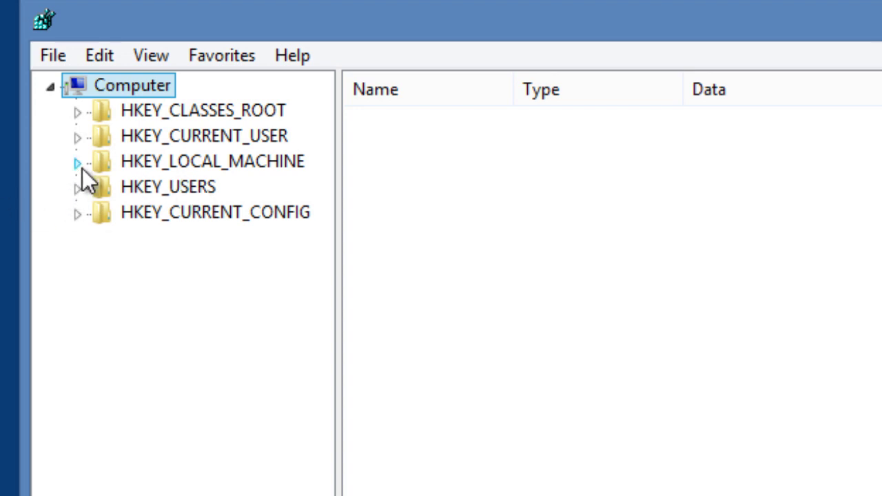
# Expand the registry path HKEY_LOCAL_MACHINE\SOFTWARE\Microsoft\Windows, widening the tree pane for readability
pyautogui.click(80, 165)
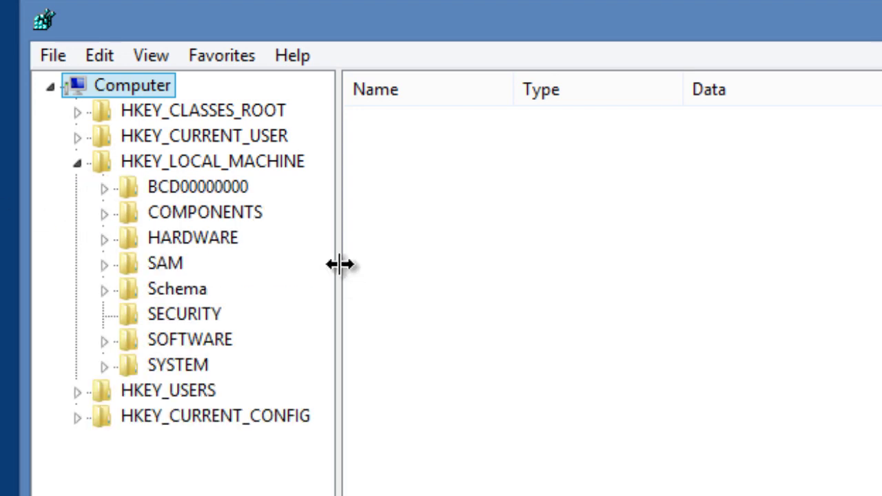
pyautogui.moveTo(341, 264); pyautogui.dragTo(410, 270)
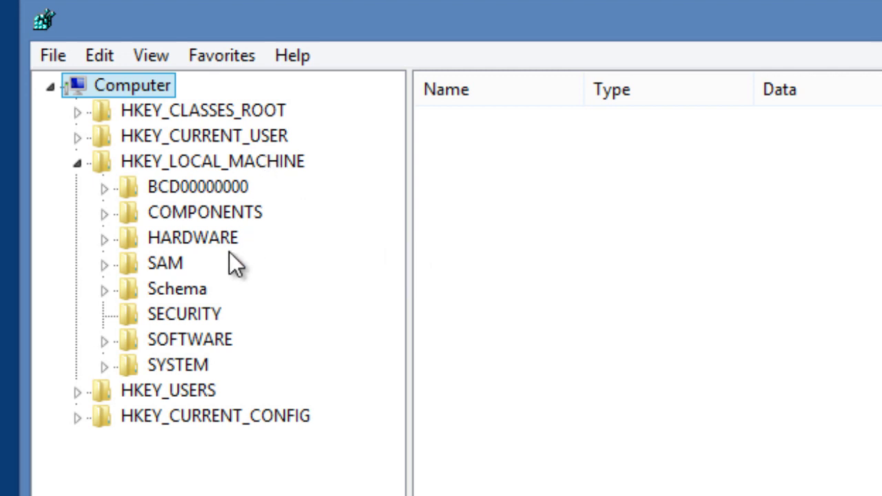
pyautogui.click(104, 341)
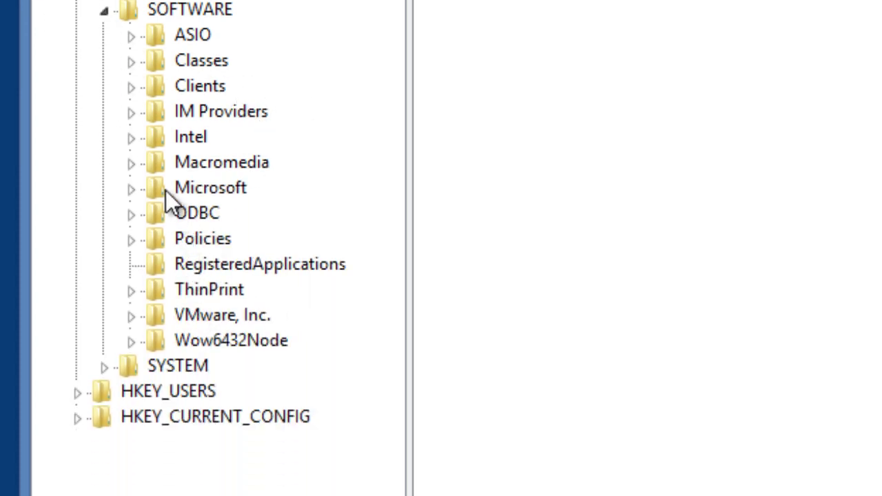
pyautogui.click(131, 189)
pyautogui.scroll(-20, 233, 259)
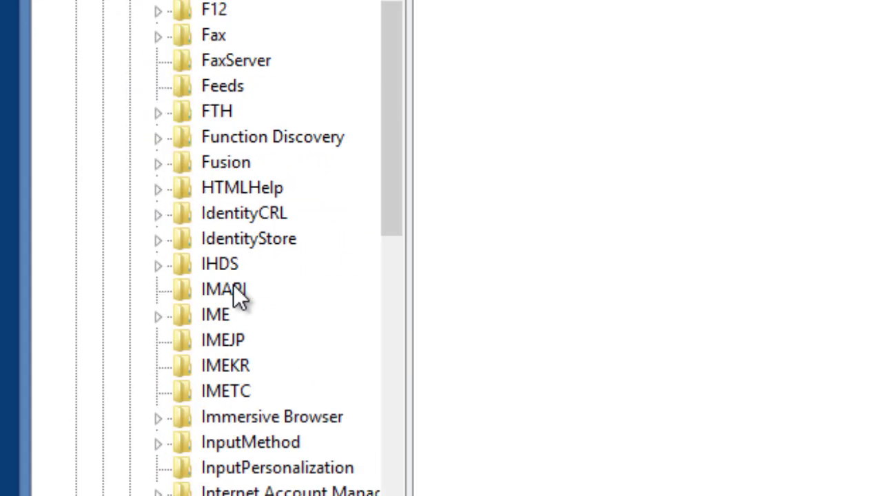
pyautogui.scroll(-20, 233, 284)
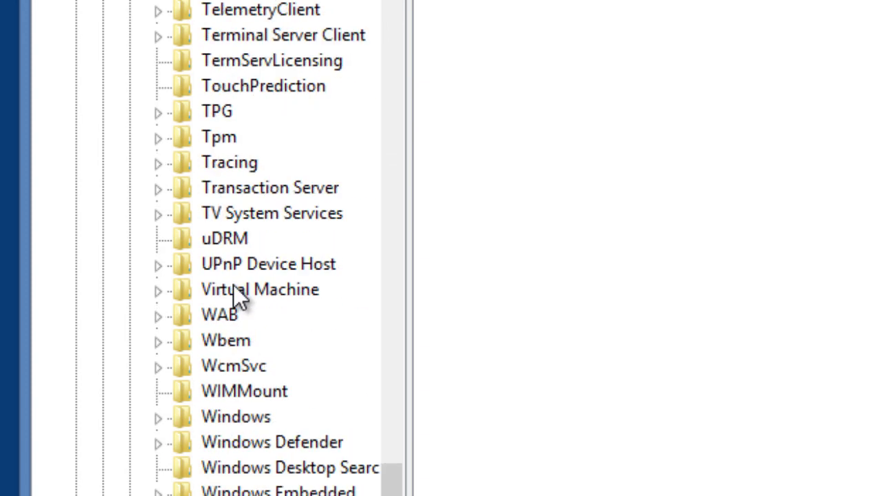
pyautogui.click(235, 110)
pyautogui.click(157, 113)
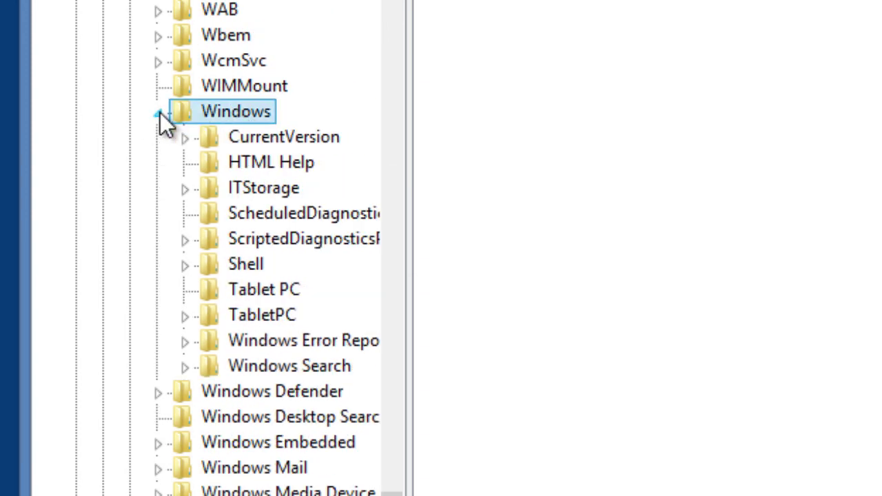
# Create a new key named SHWindowsPoolS14 under the Windows key
pyautogui.rightClick(228, 111)
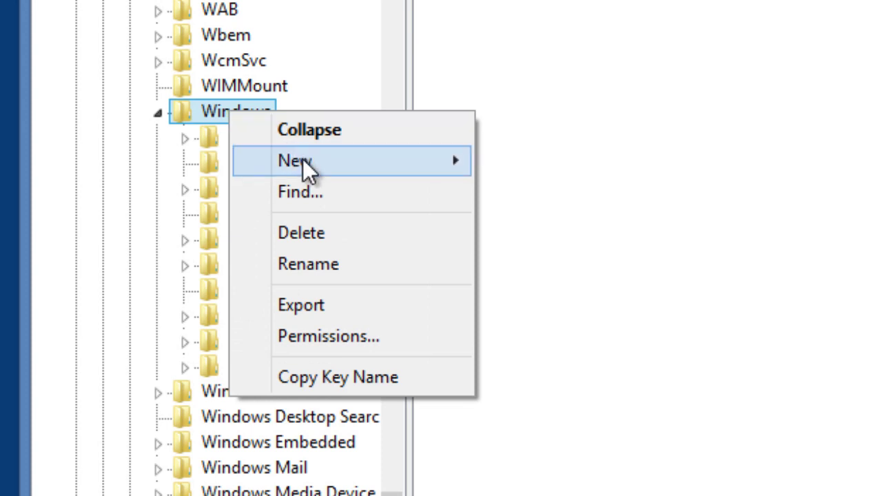
pyautogui.moveTo(305, 167)
pyautogui.click(181, 161)
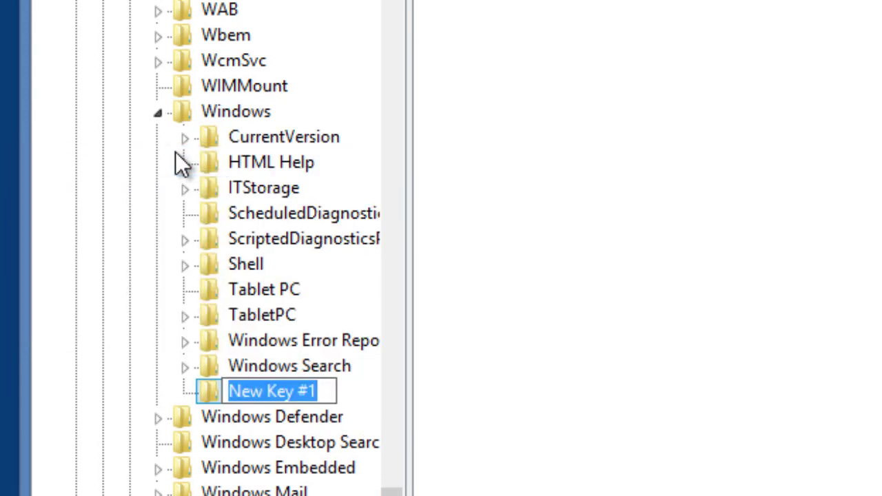
pyautogui.write('SHWindowsPoolS14')
pyautogui.click(579, 390)
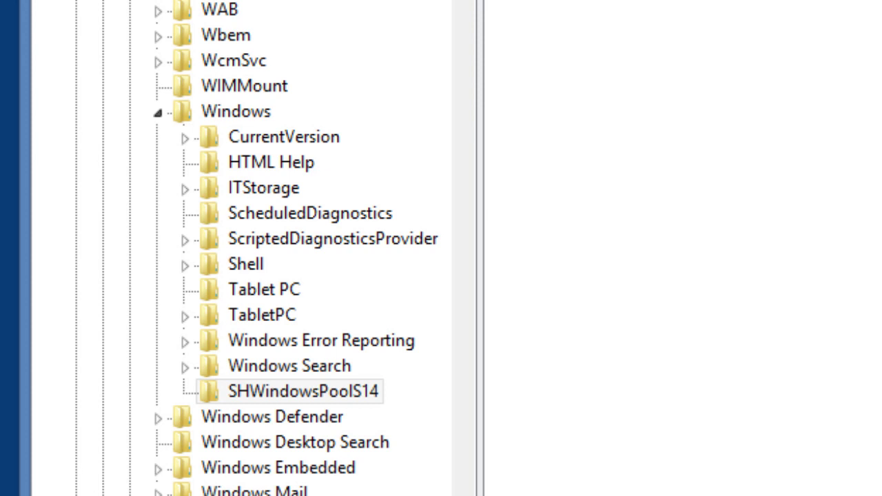
# Open Windows Update by way of This PC's system properties, review the important updates, and close the window
pyautogui.press('super+e')
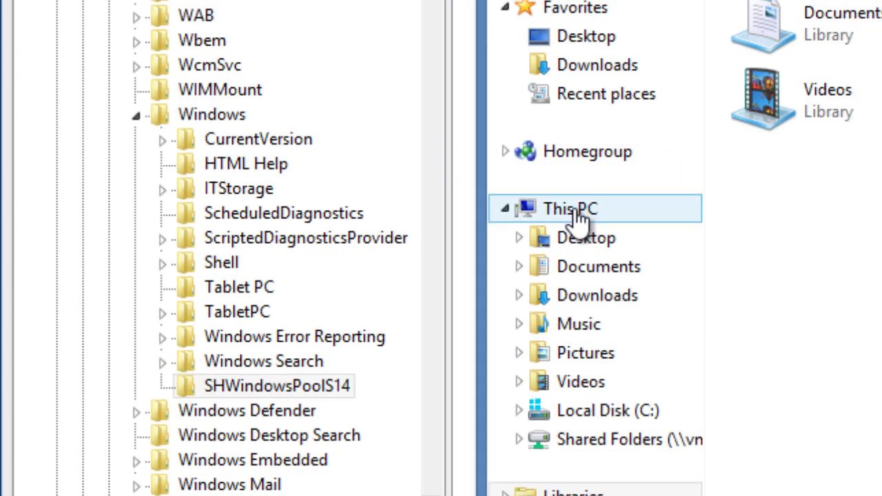
pyautogui.click(118, 45)
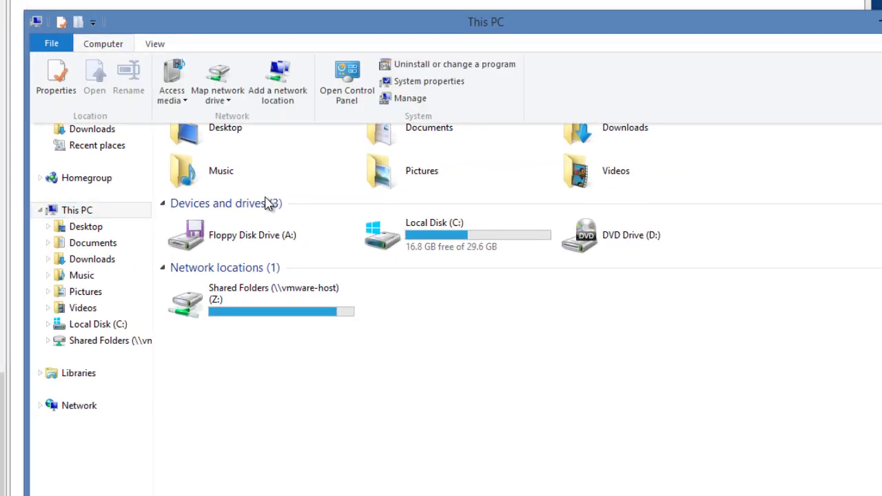
pyautogui.click(413, 83)
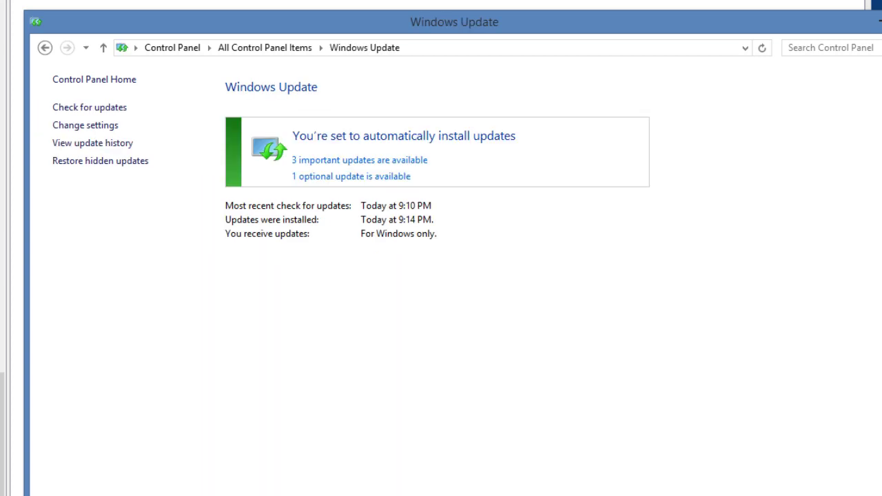
pyautogui.click(358, 163)
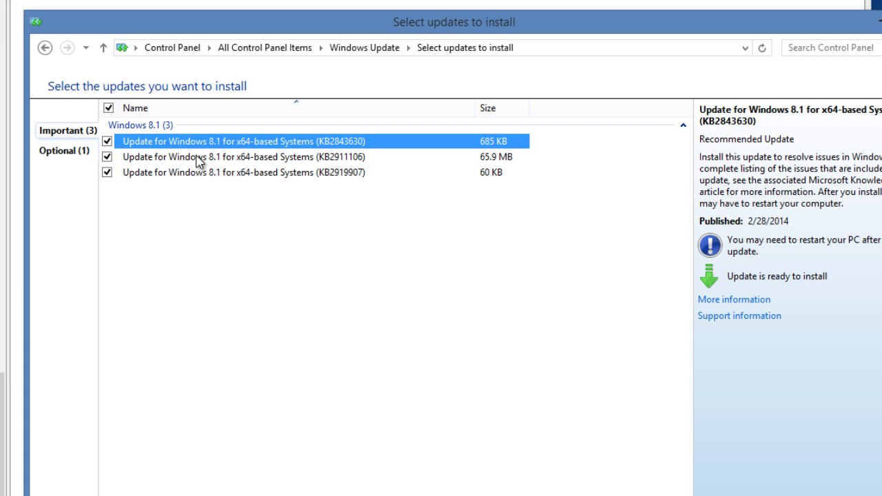
pyautogui.hotkey('alt', 'Left')
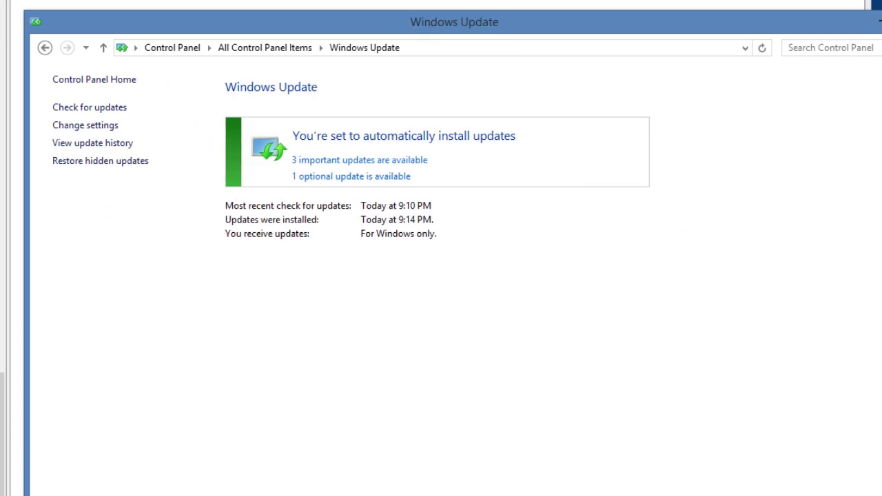
pyautogui.hotkey('alt', 'F4')
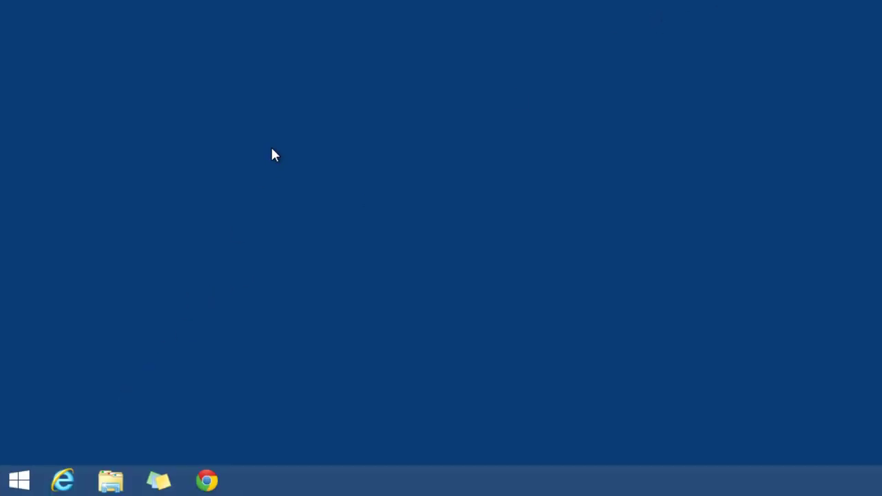
# Go from the Start screen to the desktop and open Windows Update through the System page
pyautogui.press('super')
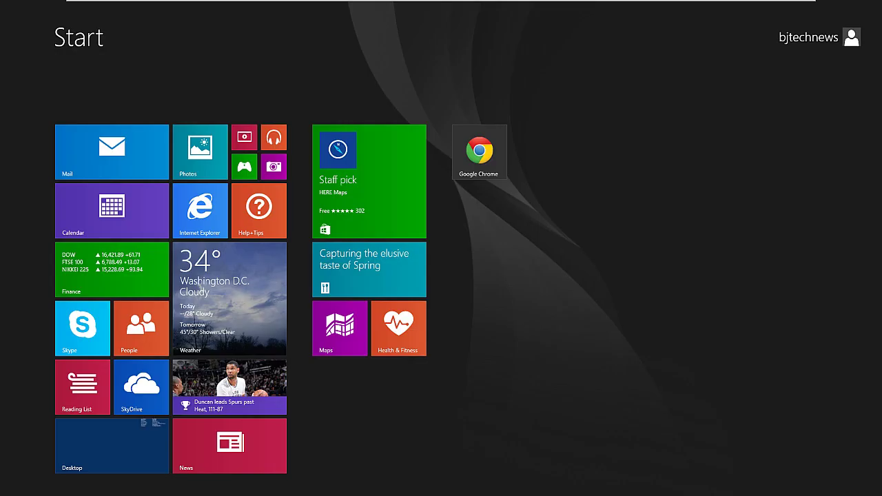
pyautogui.click(110, 449)
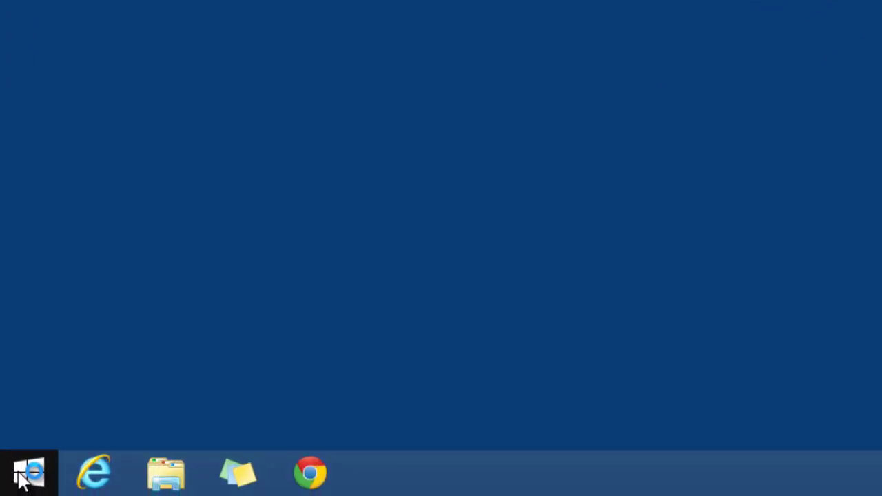
pyautogui.rightClick(21, 475)
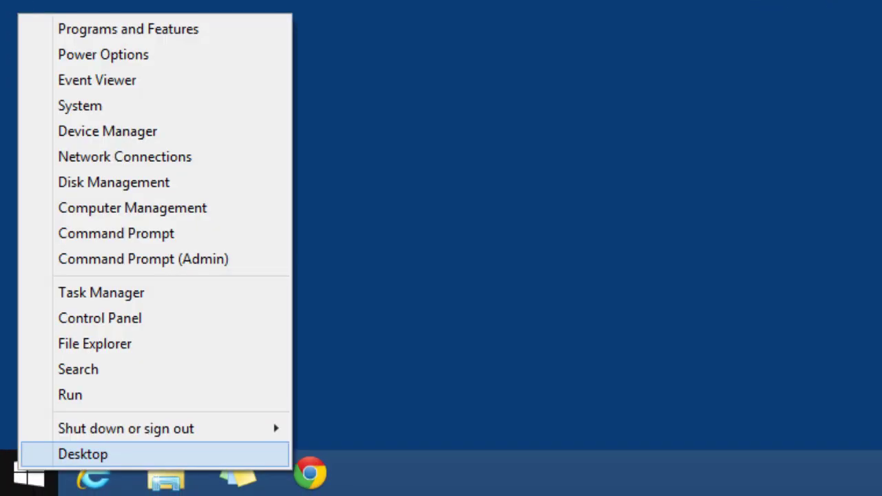
pyautogui.click(124, 107)
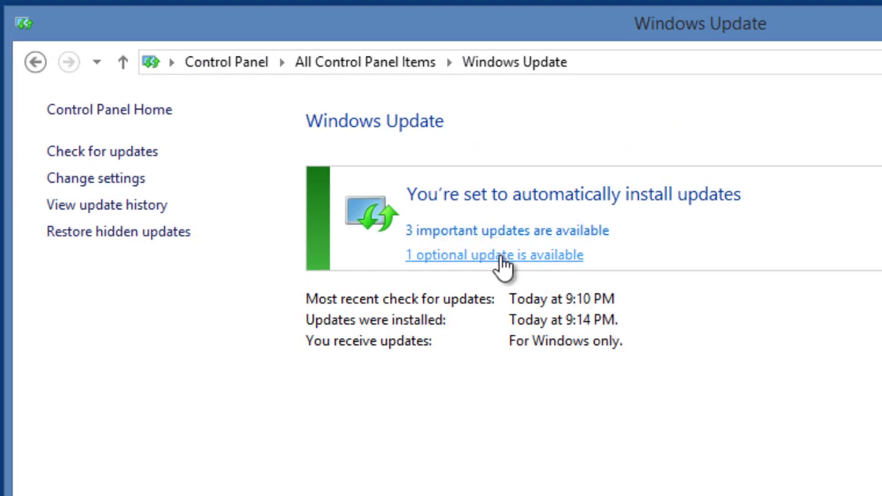
# Review the optional and important updates, include optional update KB2919394, and start installing the selected updates
pyautogui.click(502, 256)
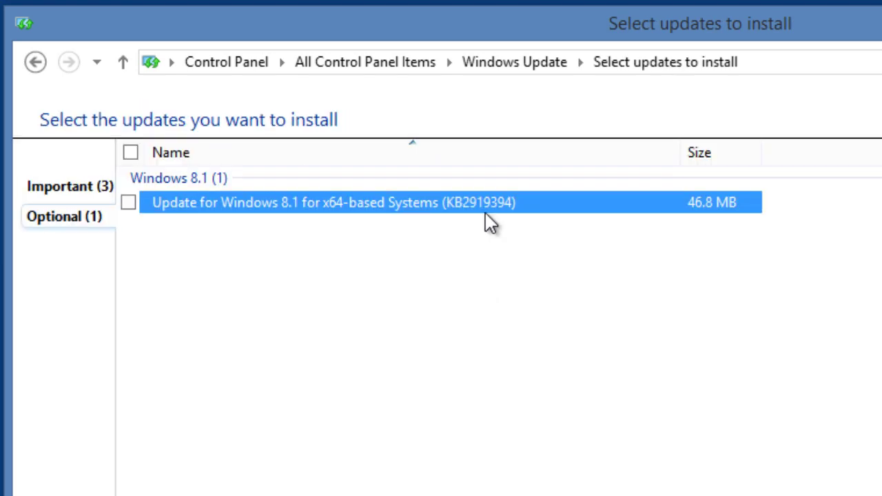
pyautogui.click(62, 193)
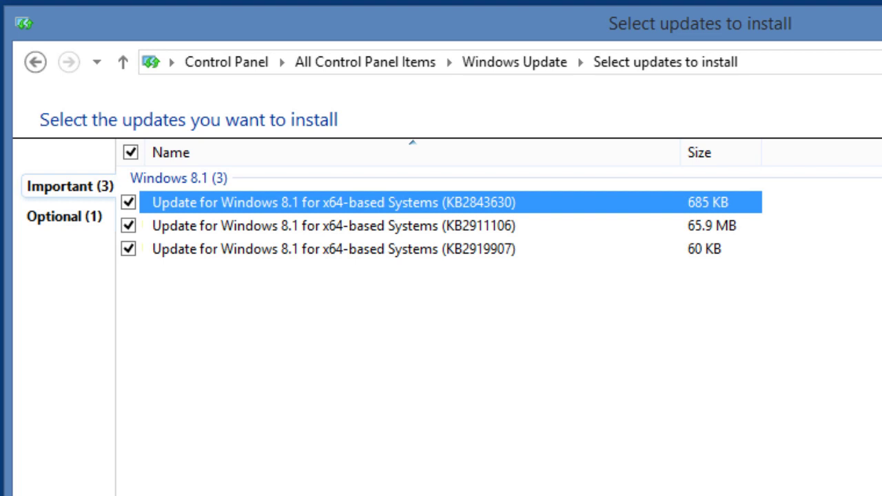
pyautogui.click(66, 216)
pyautogui.click(129, 203)
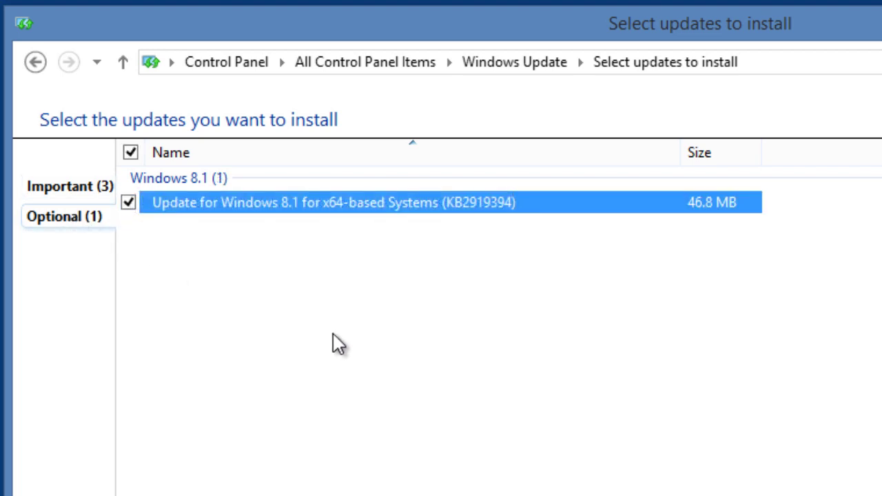
pyautogui.press('Return')
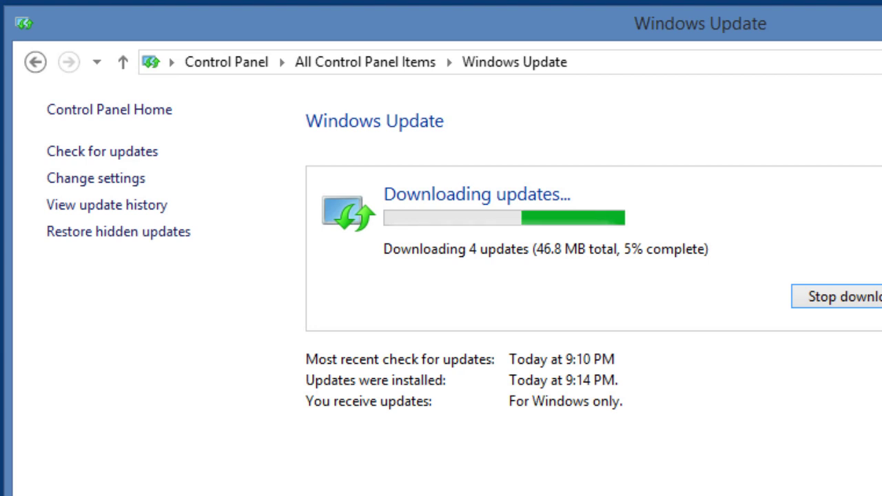
# Check for updates again, add optional update KB2919394 to the checked important updates, and start the installation
pyautogui.click(139, 156)
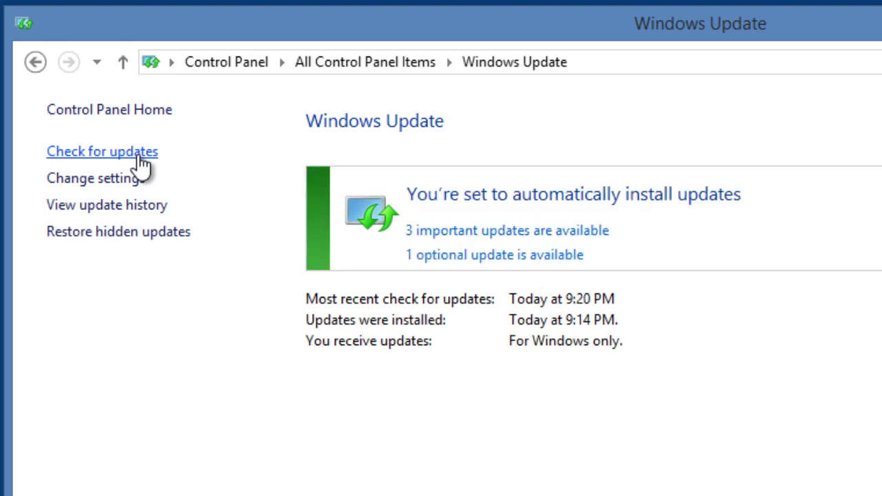
pyautogui.click(483, 231)
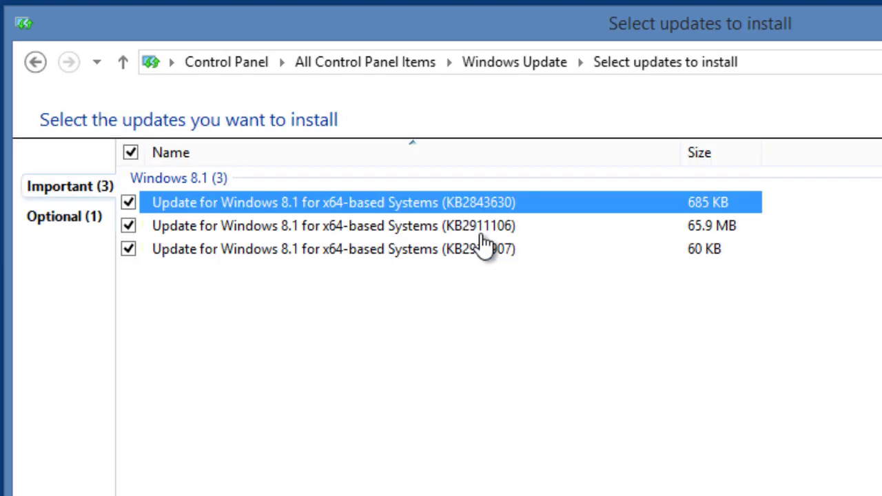
pyautogui.click(64, 219)
pyautogui.click(129, 202)
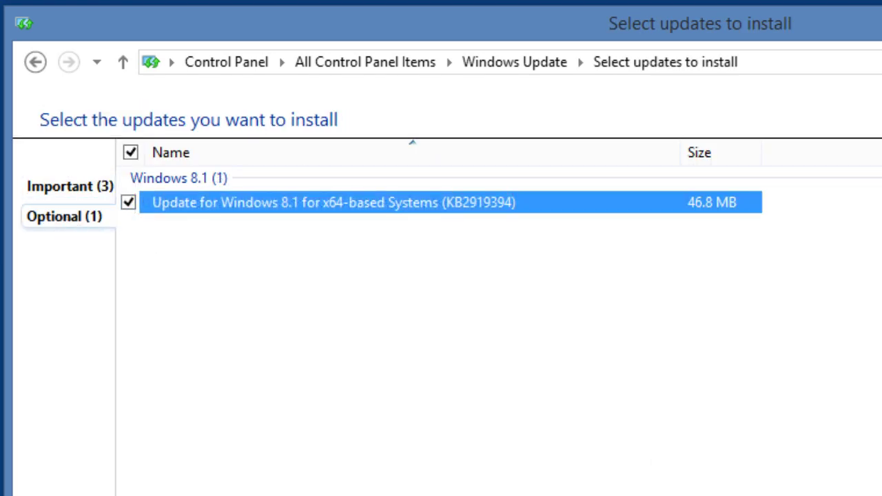
pyautogui.press('Return')
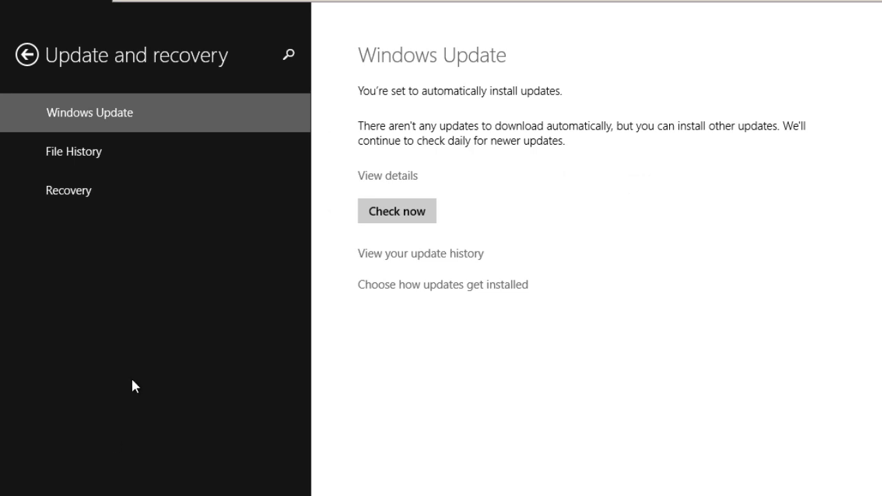
# Leave PC settings for the desktop and open Windows Update by way of This PC's system properties
pyautogui.click(27, 55)
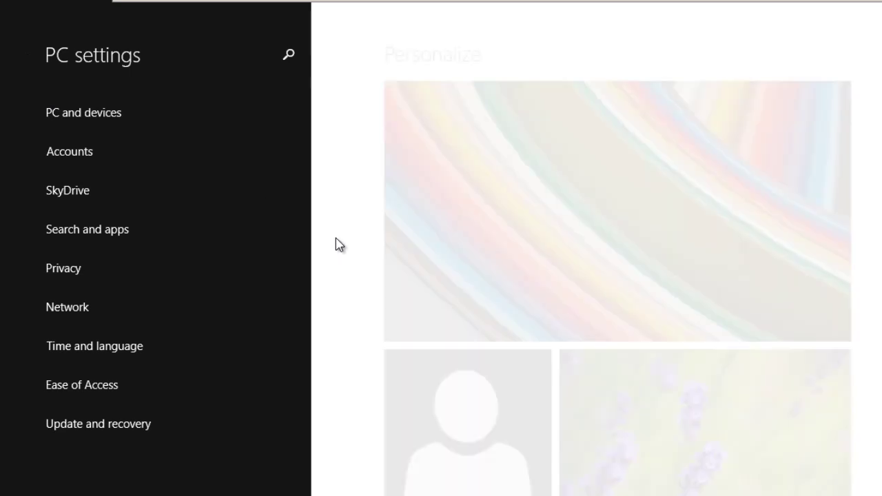
pyautogui.press('super')
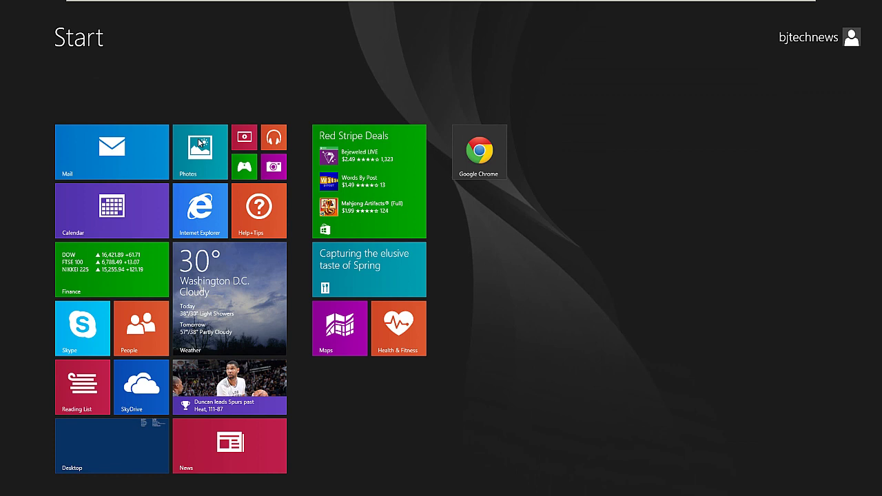
pyautogui.click(107, 443)
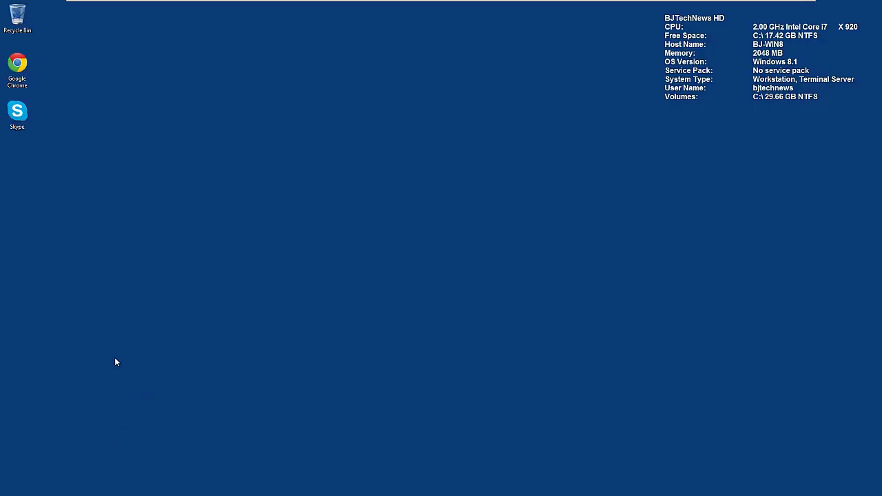
pyautogui.press('super+e')
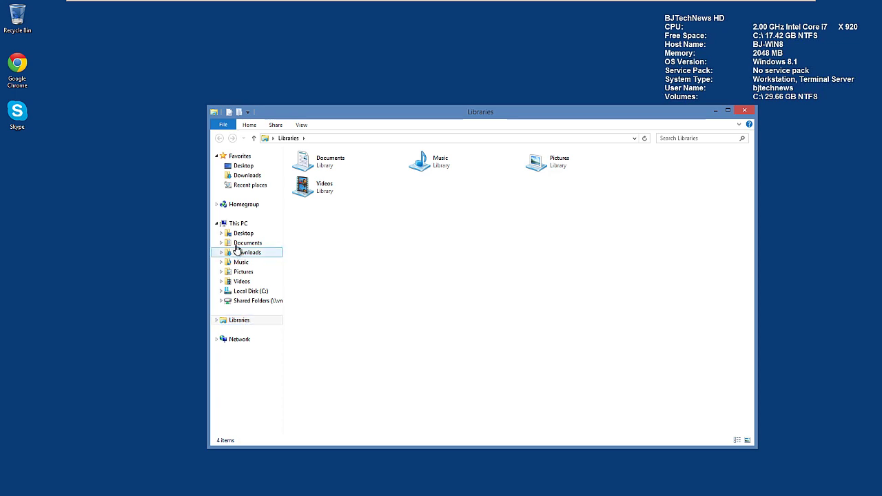
pyautogui.click(237, 224)
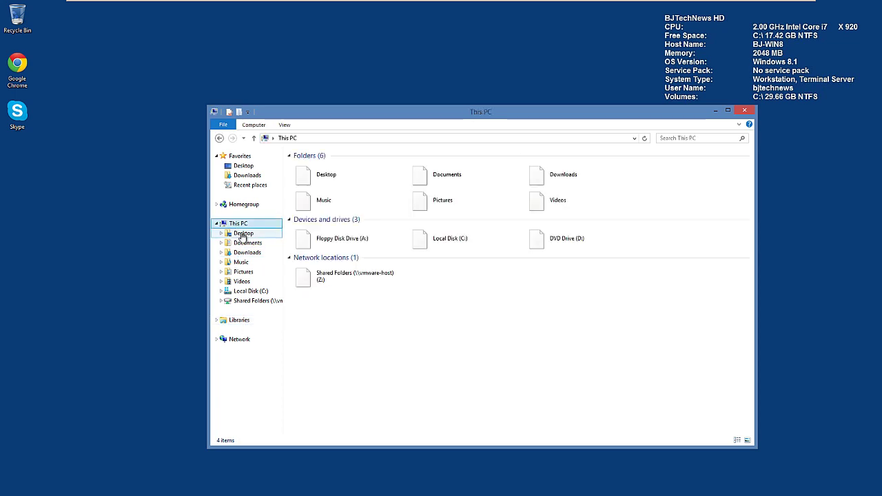
pyautogui.click(260, 126)
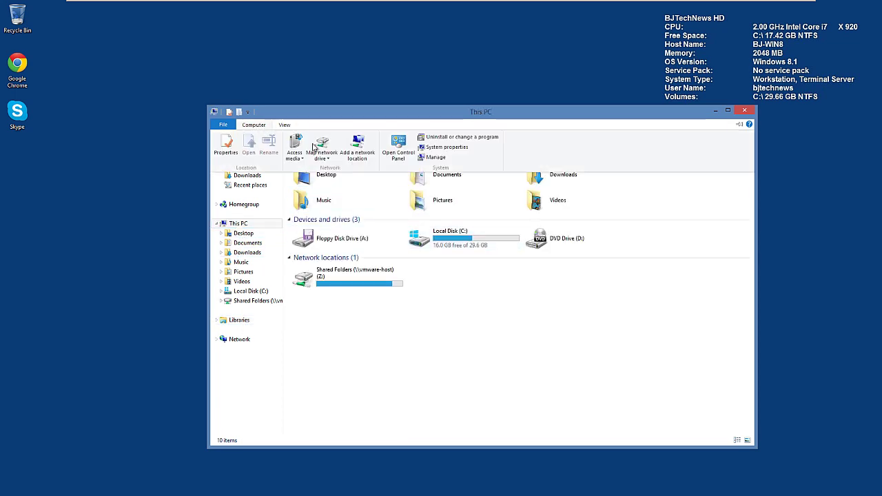
pyautogui.click(449, 147)
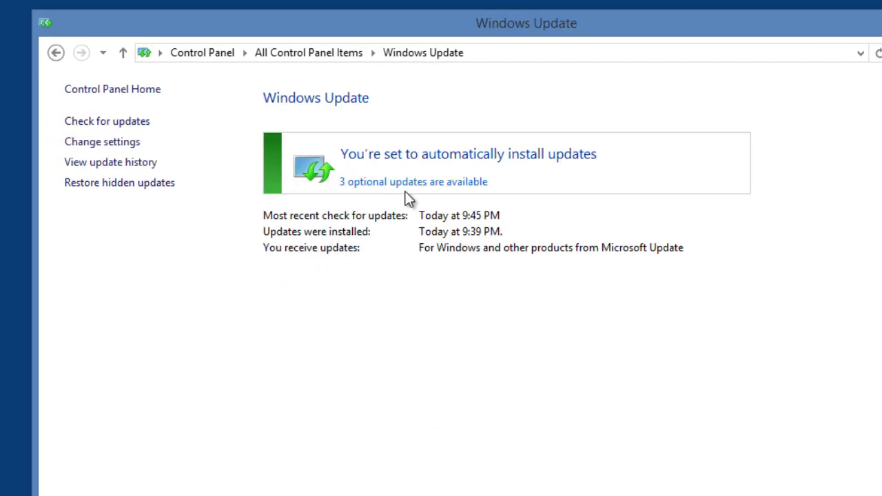
# Review the available optional updates, check for updates again, and close the Windows Update window
pyautogui.click(408, 181)
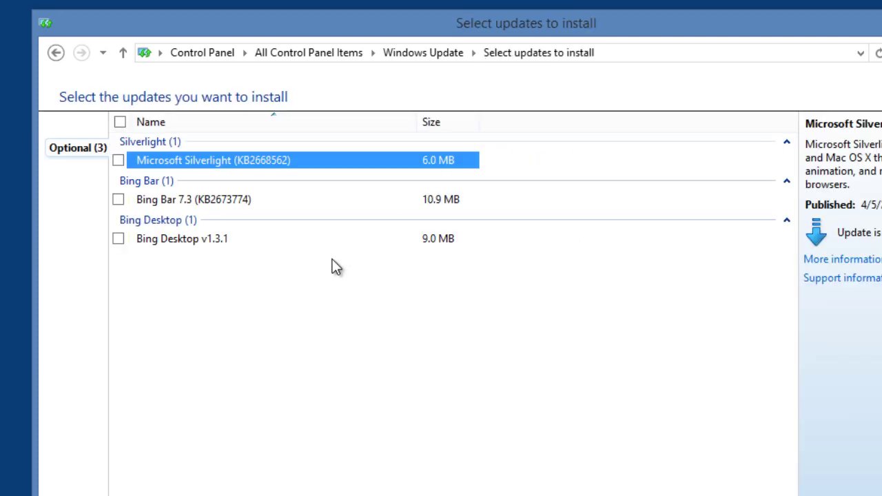
pyautogui.click(57, 55)
pyautogui.click(116, 122)
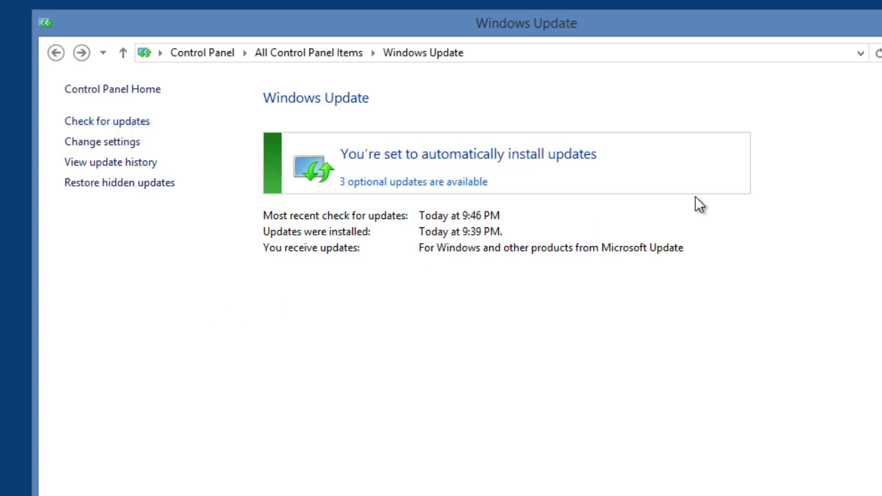
pyautogui.hotkey('alt', 'F4')
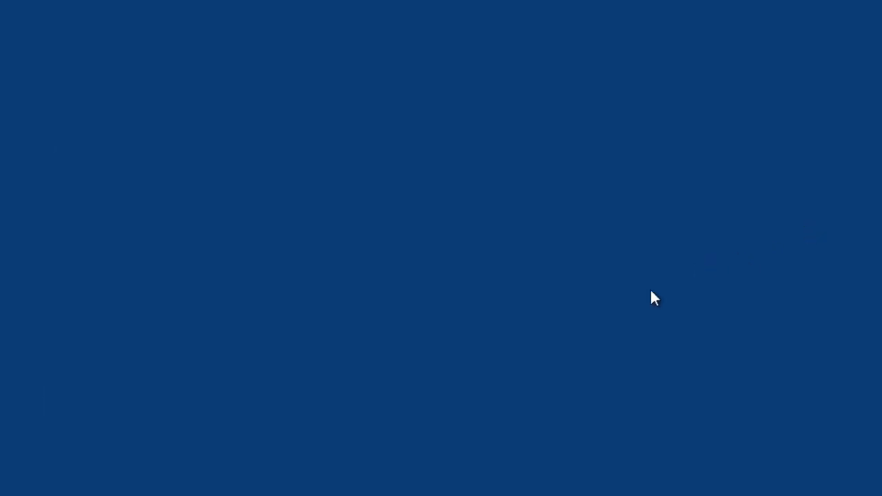
# Open folder 1 inside transfer\updates on the shared drive (Z:)
pyautogui.click(289, 354)
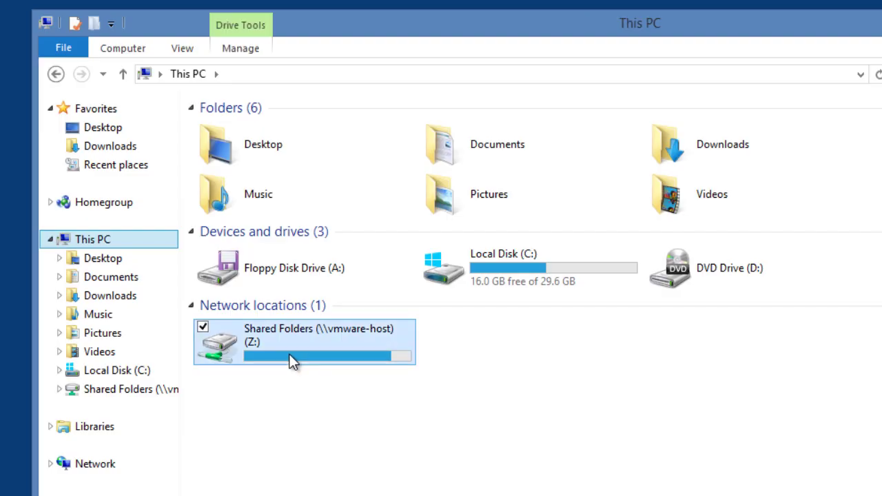
pyautogui.doubleClick(289, 355)
pyautogui.click(248, 132)
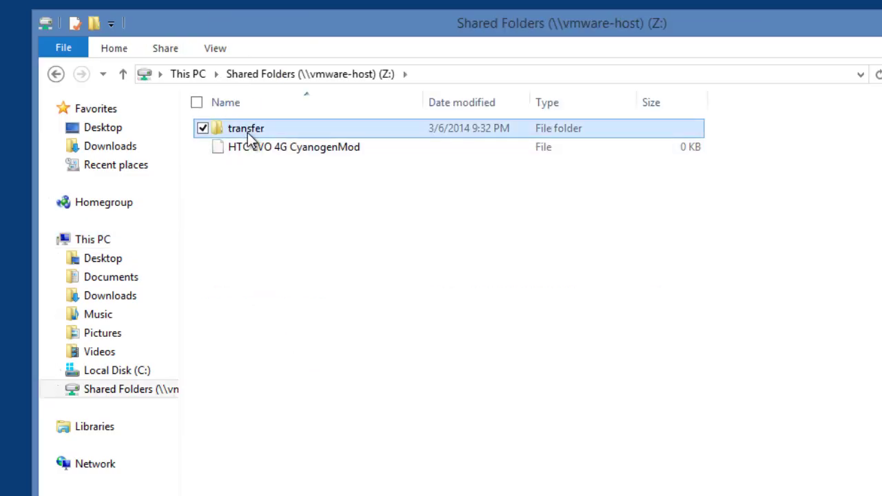
pyautogui.doubleClick(247, 133)
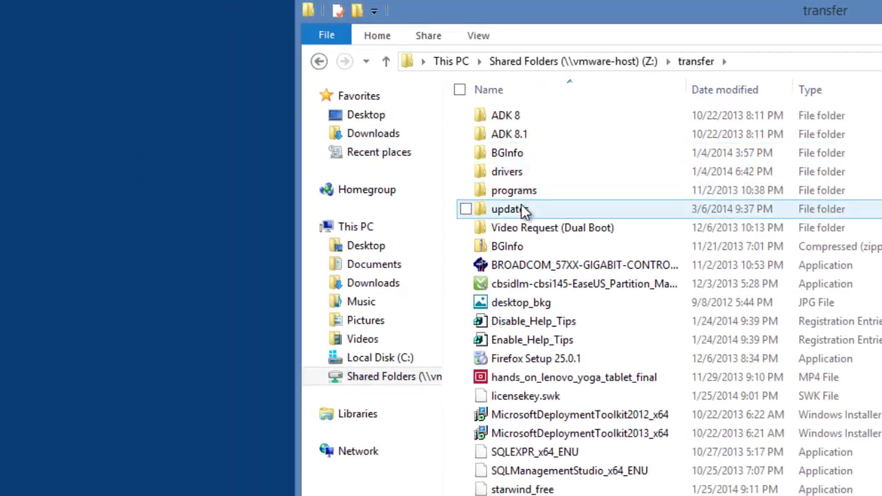
pyautogui.doubleClick(518, 212)
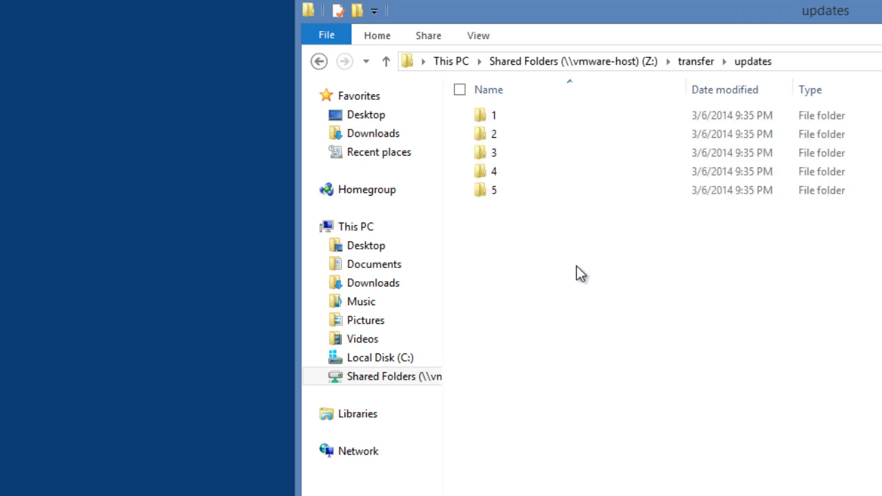
pyautogui.doubleClick(508, 120)
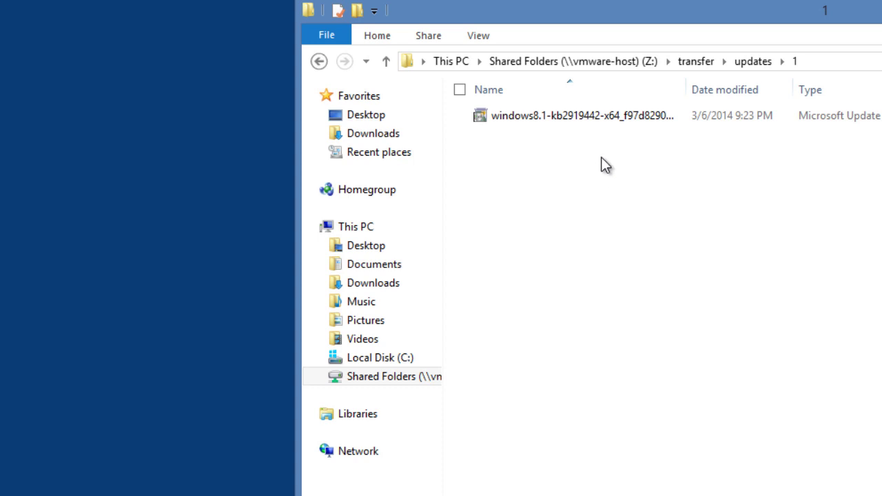
# Widen the file name column and try to run the KB2919442 update package straight from the shared folder
pyautogui.moveTo(686, 93); pyautogui.dragTo(763, 95)
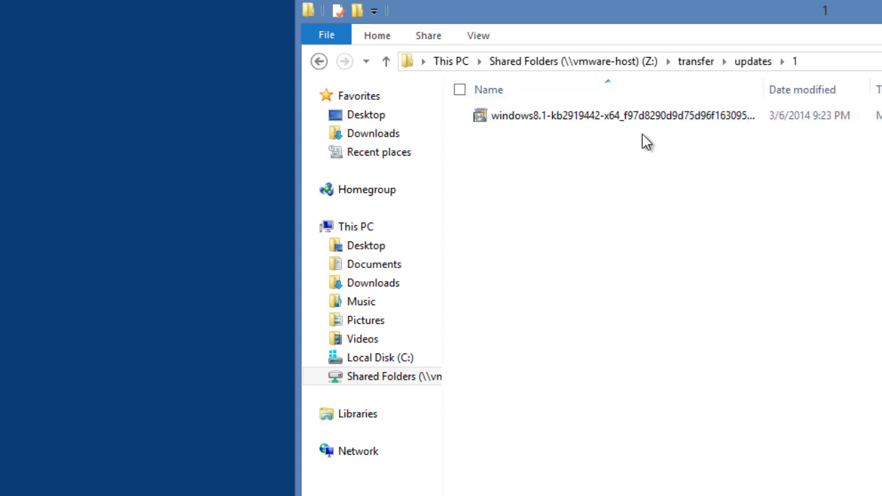
pyautogui.click(561, 118)
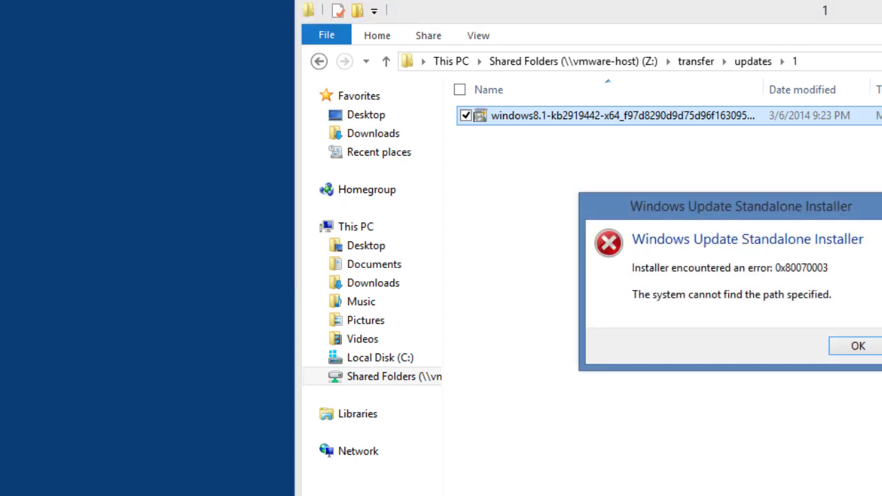
pyautogui.click(858, 348)
# Copy the KB2919442 update package from folder 1 to the desktop and install it from there
pyautogui.moveTo(398, 145); pyautogui.dragTo(93, 131)
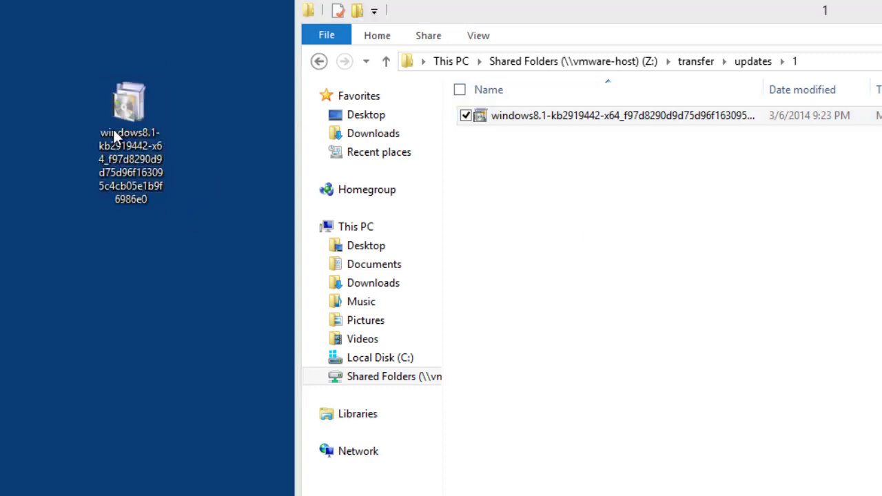
pyautogui.rightClick(130, 116)
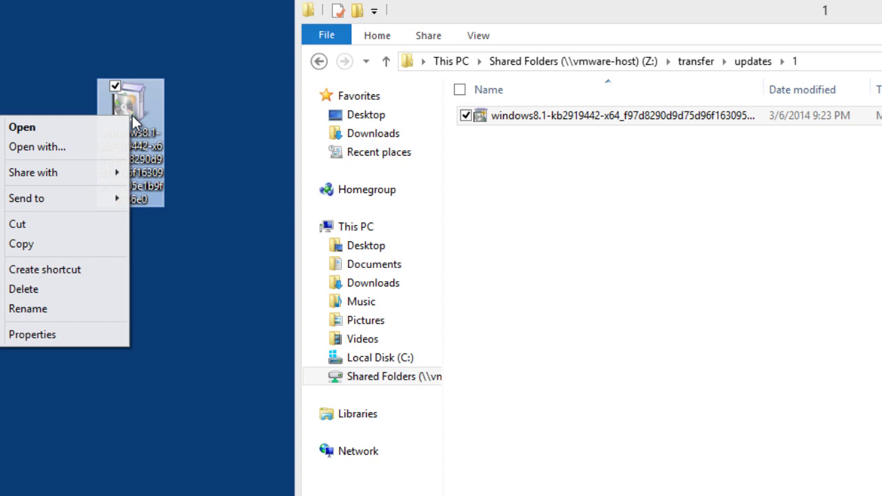
pyautogui.click(98, 130)
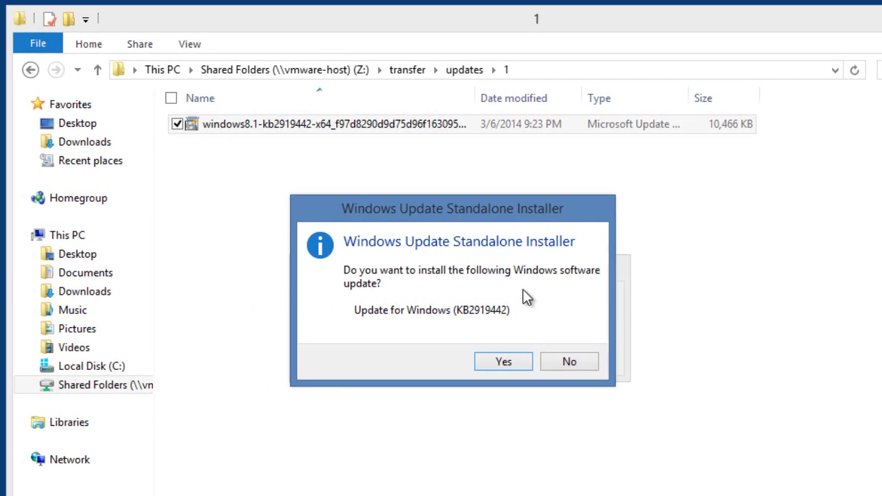
pyautogui.click(500, 363)
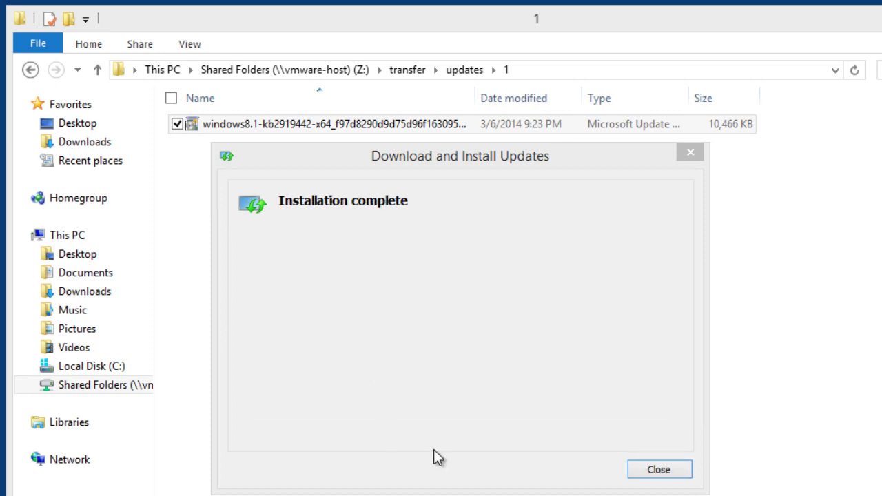
# Close the finished KB2919442 installer and restart the computer
pyautogui.click(635, 471)
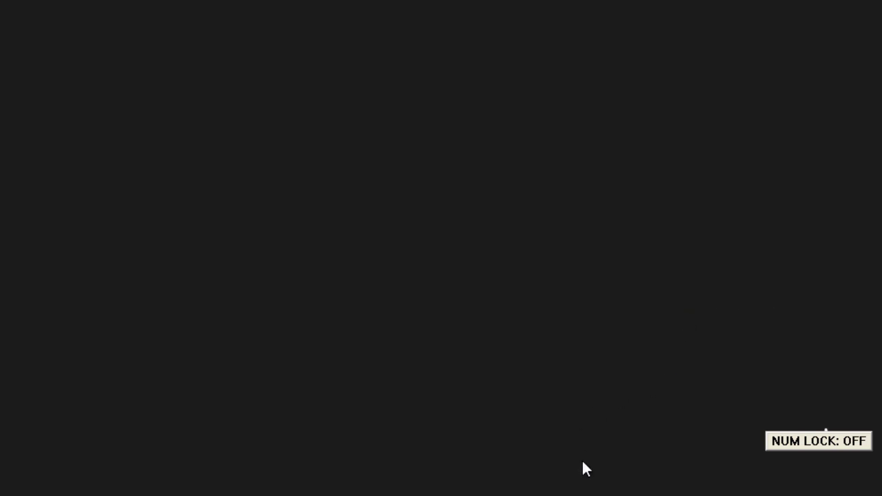
pyautogui.click(815, 439)
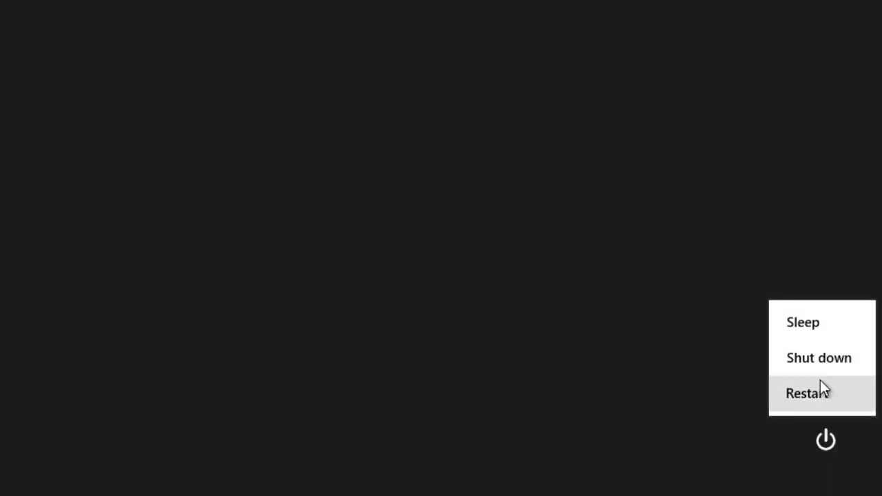
pyautogui.click(821, 400)
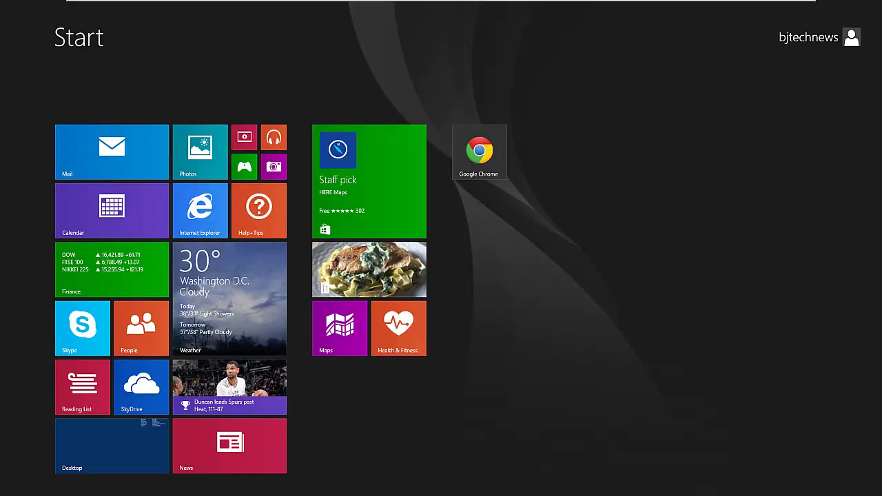
# Go from the Start screen to the desktop and open the System page
pyautogui.click(120, 447)
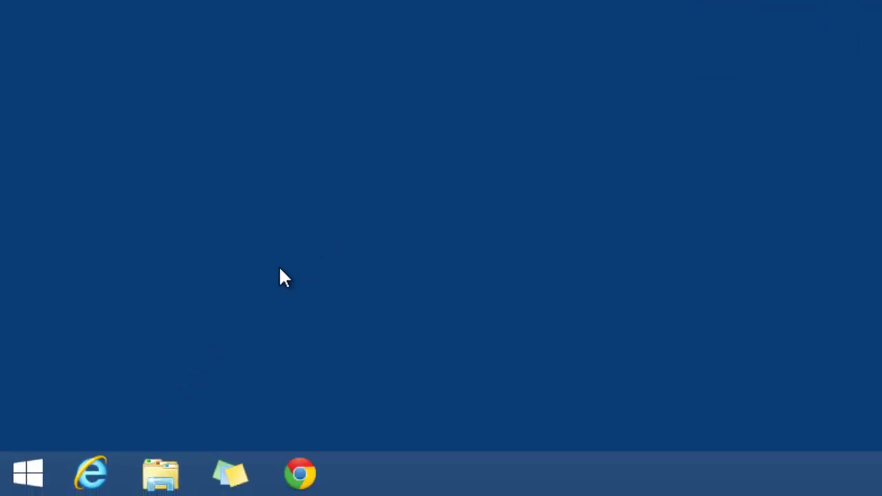
pyautogui.rightClick(32, 474)
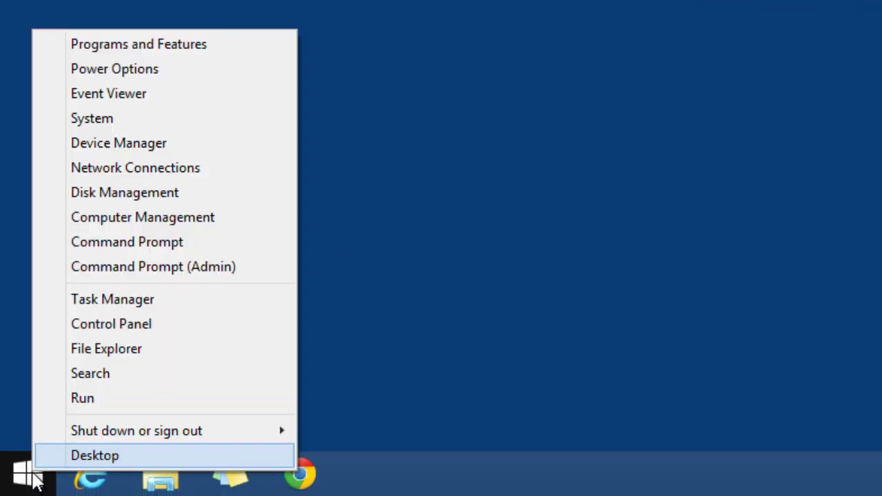
pyautogui.click(132, 119)
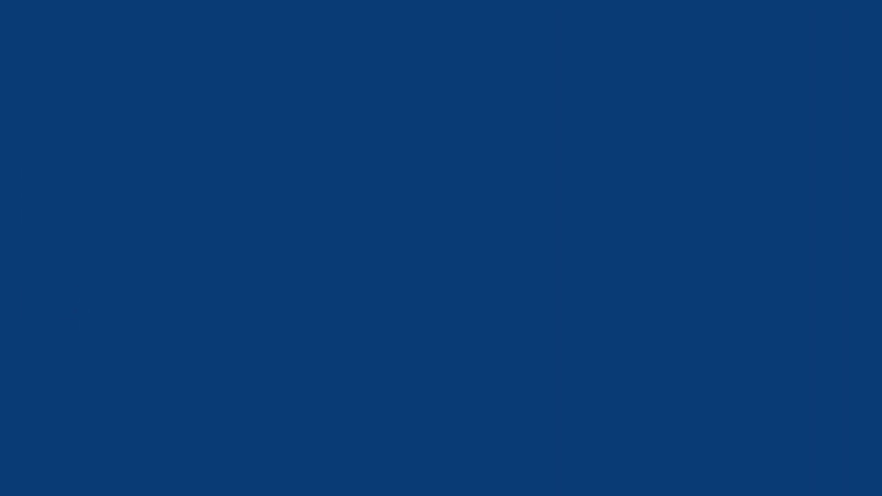
# Copy the KB2939087 update package from transfer\updates\2 on the shared drive (Z:) to the desktop
pyautogui.press('super+e')
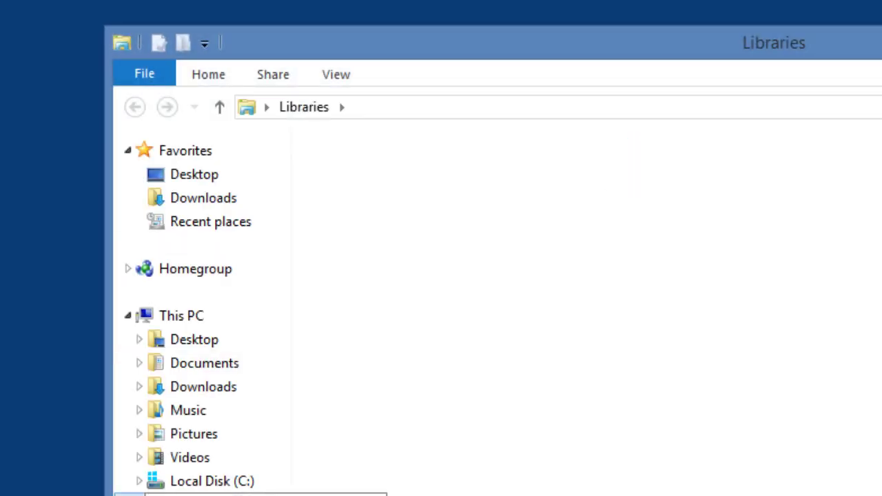
pyautogui.doubleClick(386, 181)
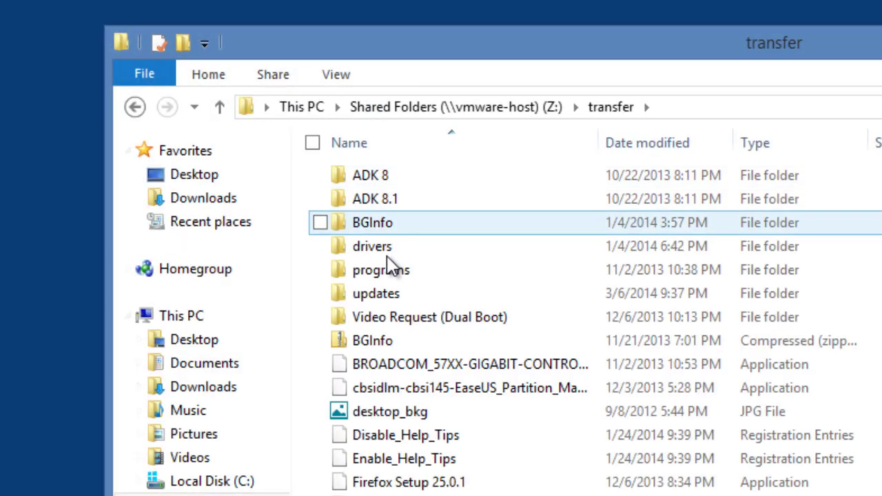
pyautogui.doubleClick(383, 296)
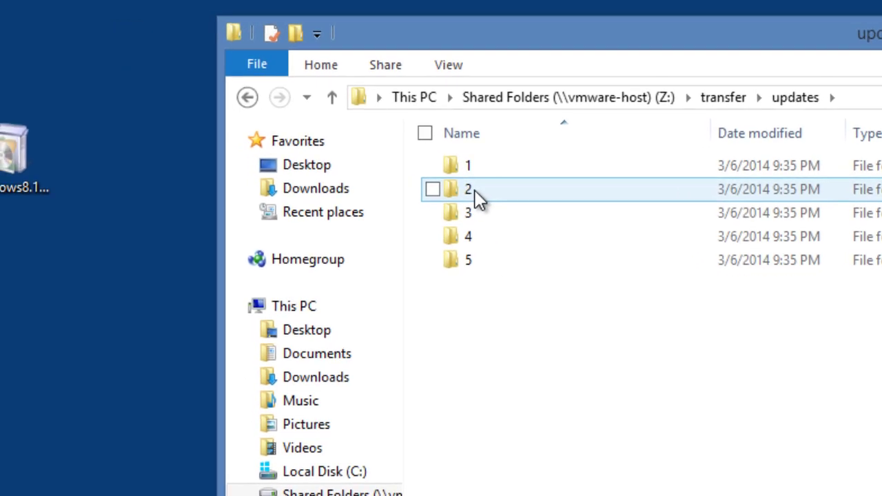
pyautogui.doubleClick(375, 197)
pyautogui.moveTo(535, 169); pyautogui.dragTo(69, 456)
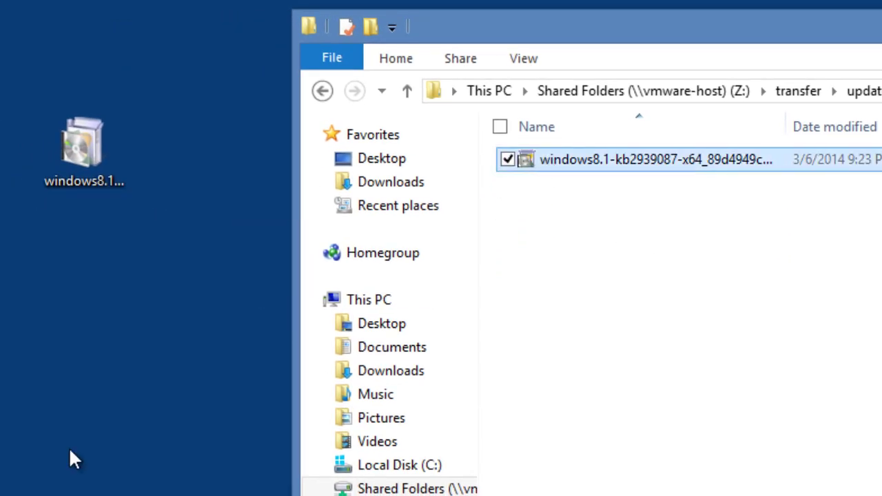
# Install update KB2939087 from its desktop copy and restart the computer
pyautogui.rightClick(89, 286)
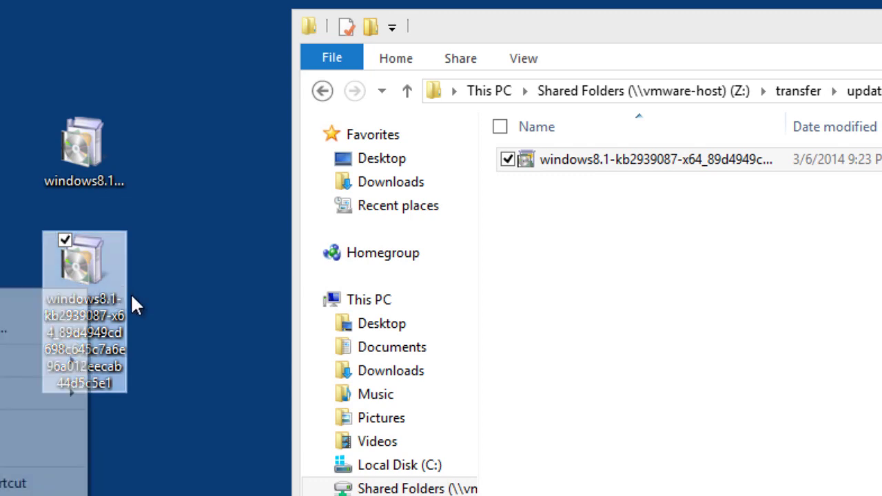
pyautogui.click(52, 293)
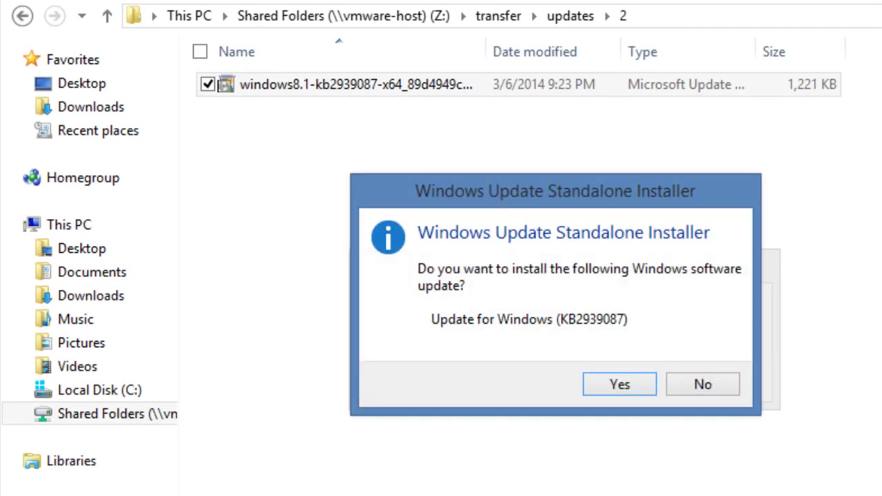
pyautogui.click(619, 387)
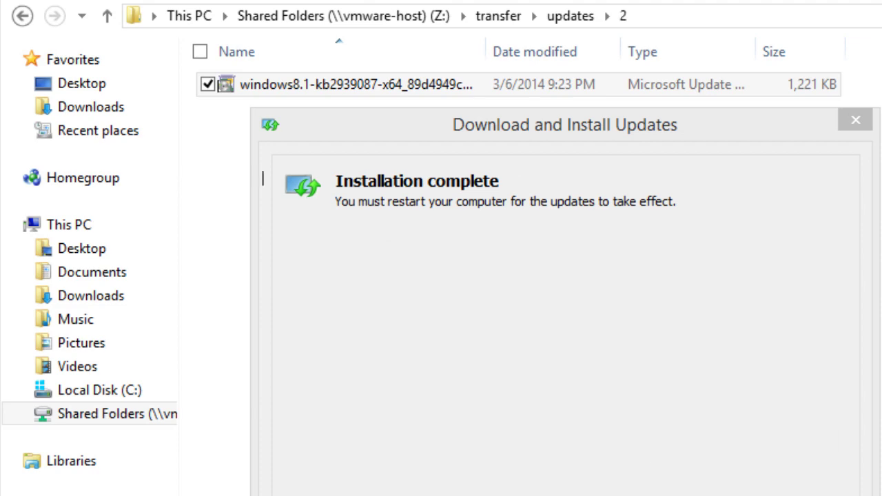
pyautogui.press('Return')
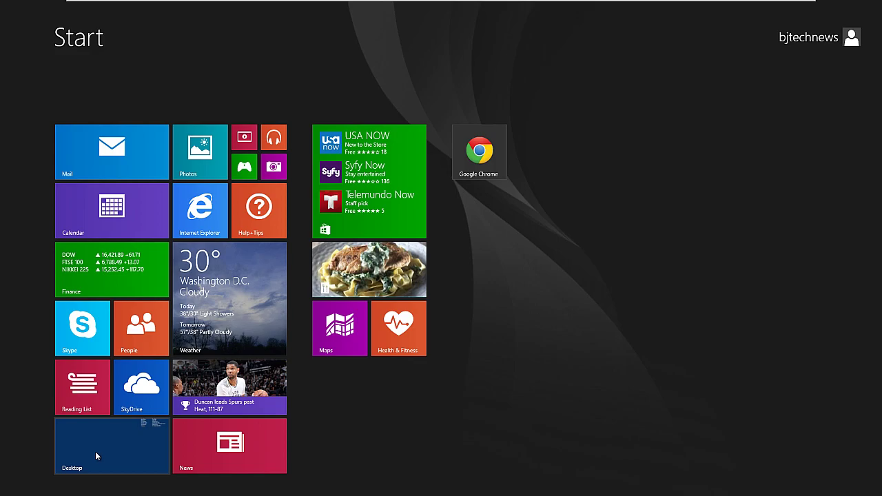
# Go to the desktop and copy the KB2919355 update package from transfer\updates\3 on the shared drive (Z:) to it
pyautogui.click(96, 456)
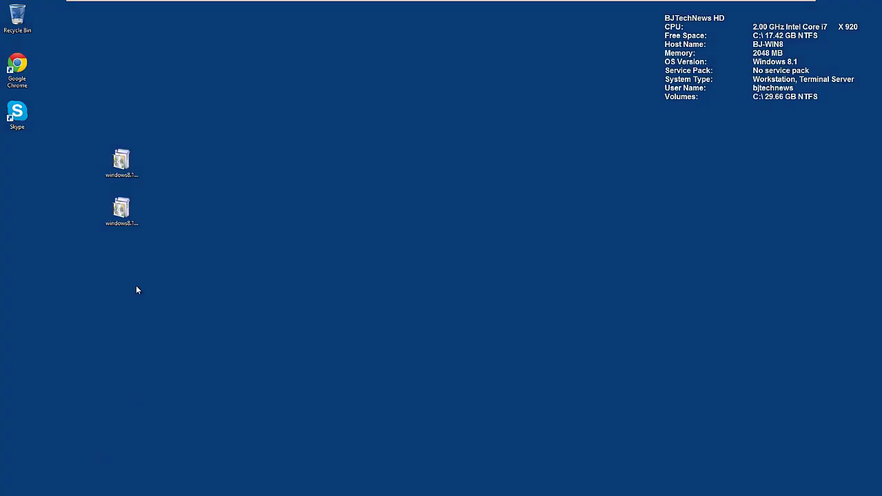
pyautogui.doubleClick(121, 208)
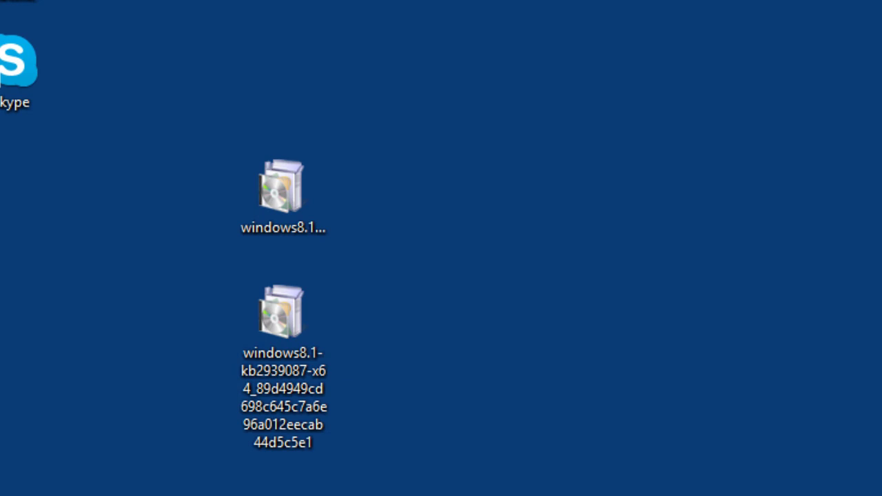
pyautogui.press('super+e')
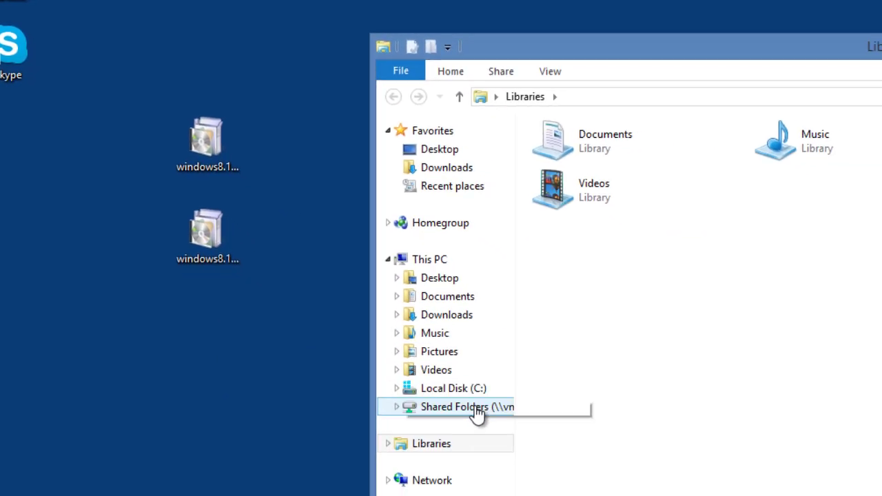
pyautogui.click(477, 408)
pyautogui.click(582, 153)
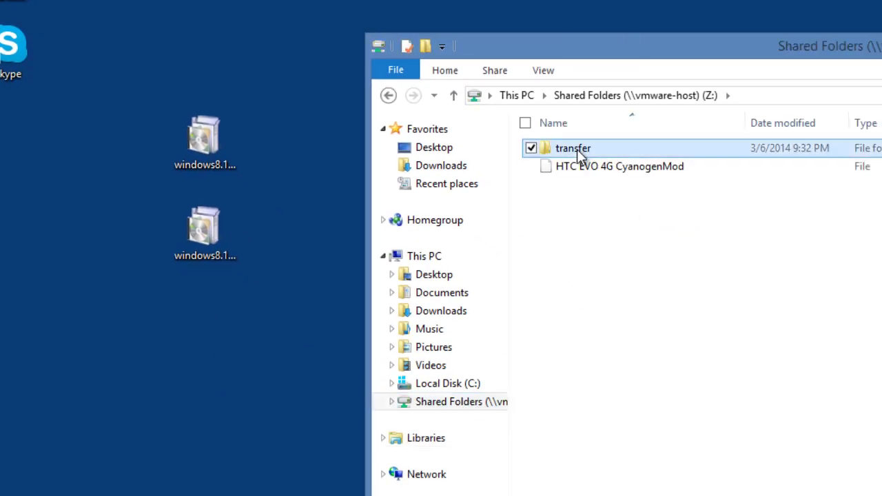
pyautogui.doubleClick(576, 149)
pyautogui.doubleClick(586, 239)
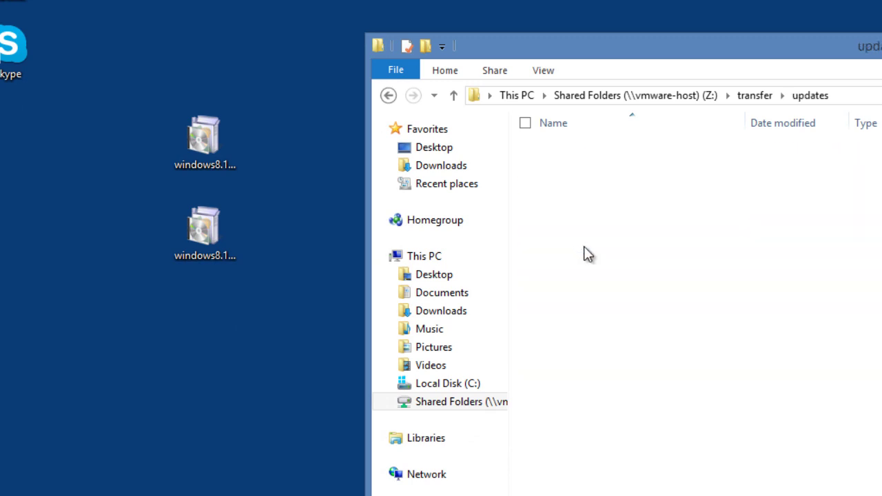
pyautogui.doubleClick(568, 186)
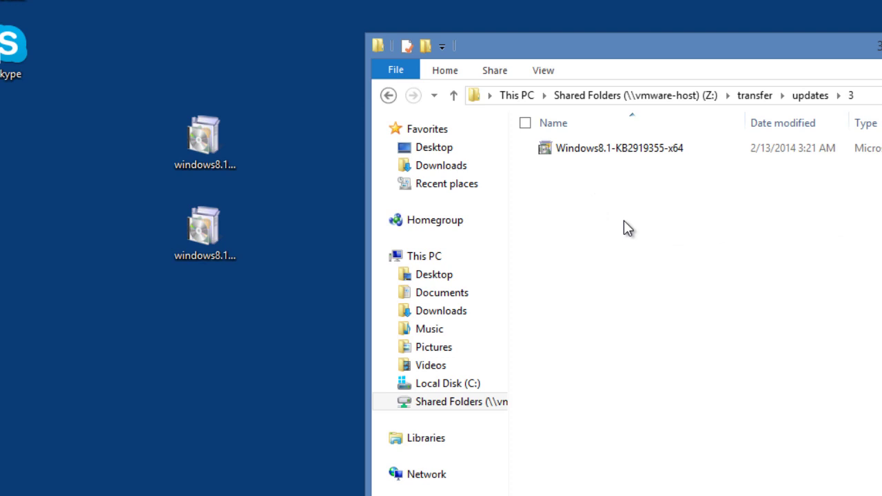
pyautogui.moveTo(590, 152); pyautogui.dragTo(199, 355)
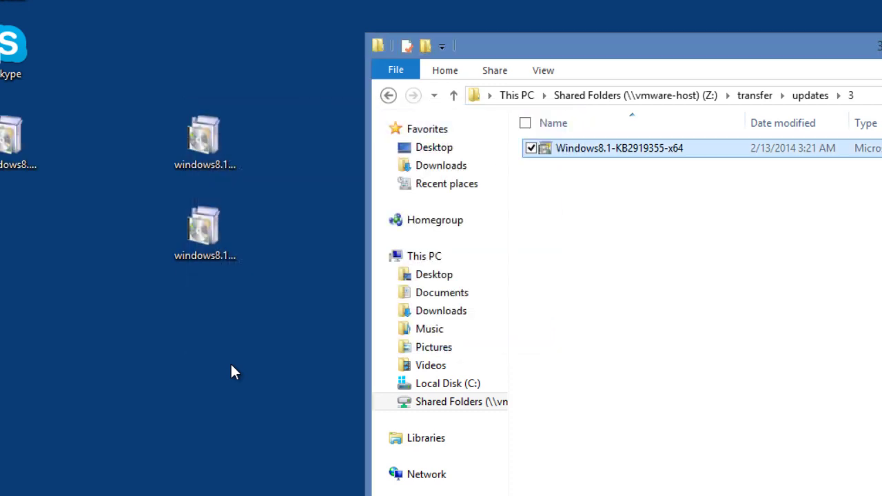
pyautogui.click(388, 95)
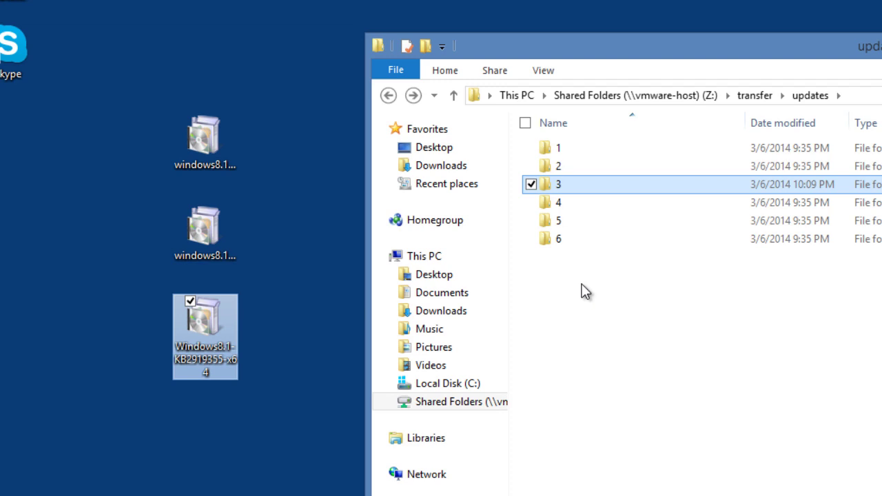
# Install update KB2919355 from its desktop copy and restart the computer
pyautogui.doubleClick(207, 328)
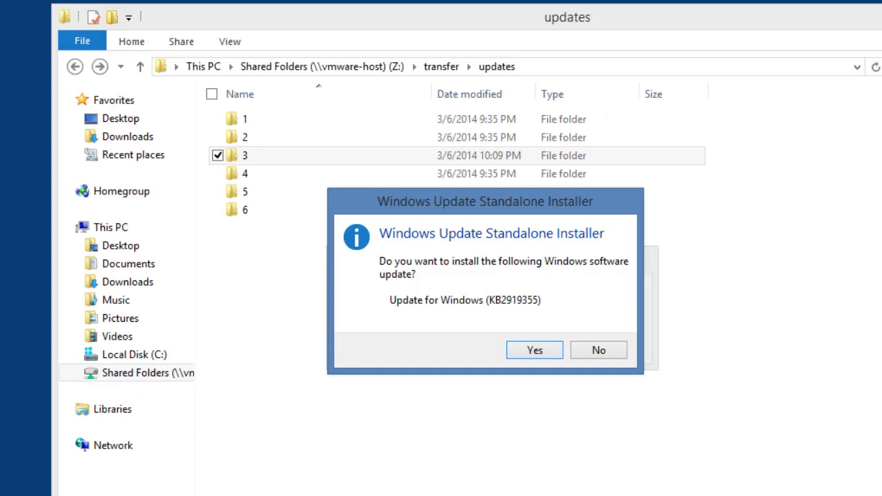
pyautogui.click(534, 350)
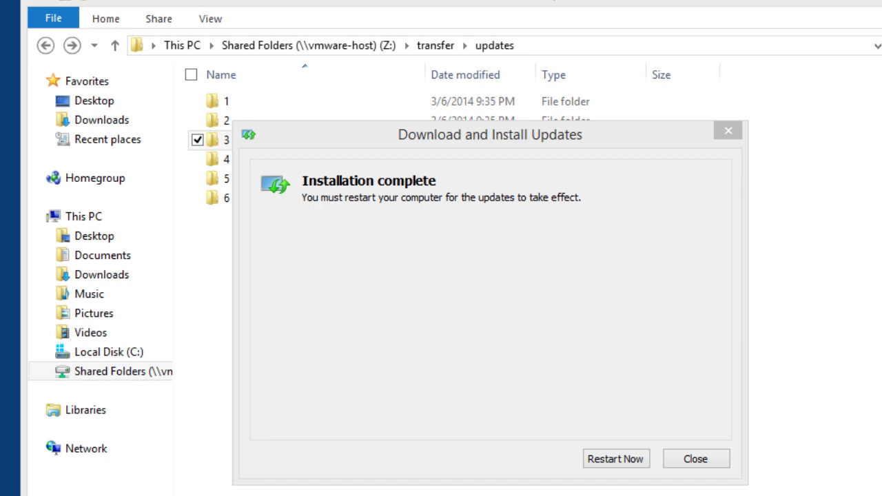
pyautogui.click(607, 462)
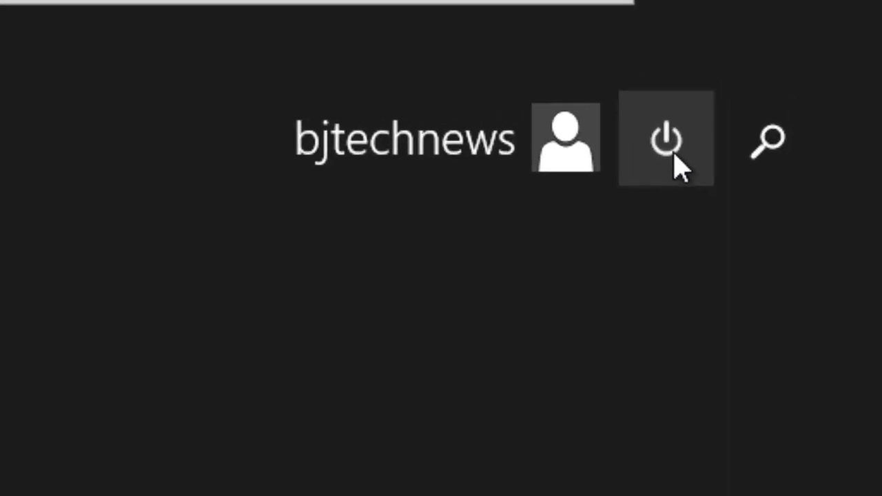
# View the power options on the Start screen and dismiss them
pyautogui.click(673, 155)
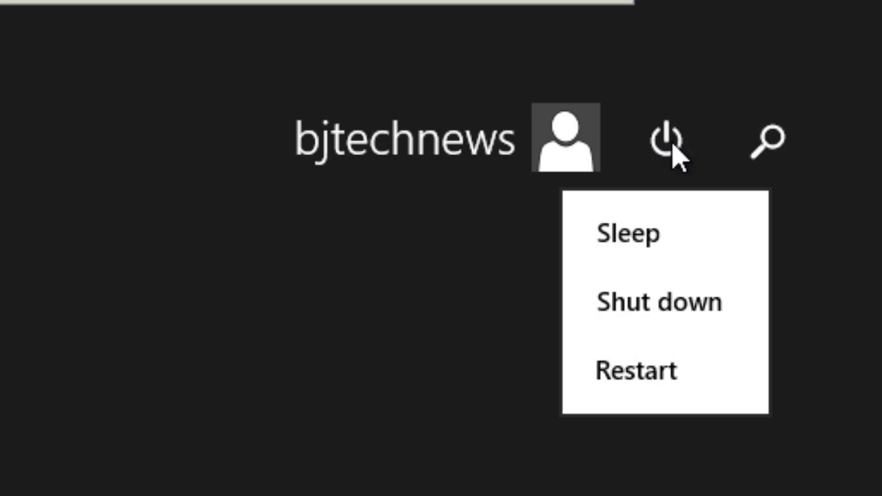
pyautogui.click(359, 451)
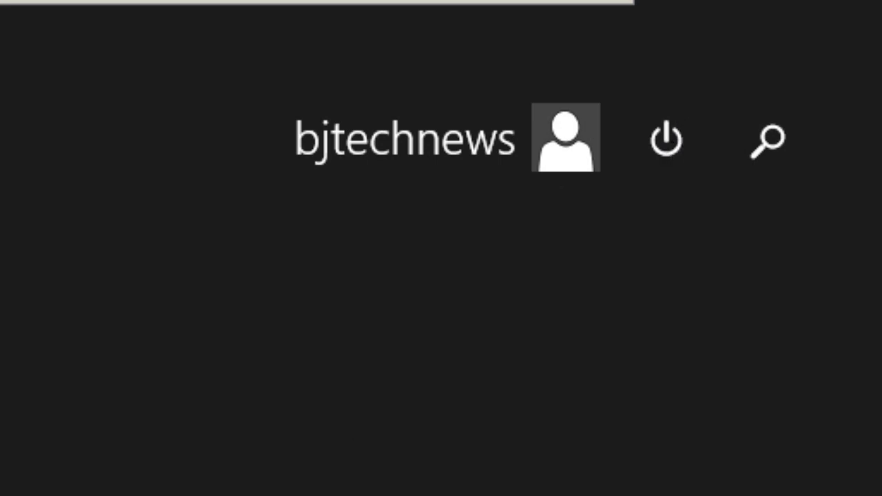
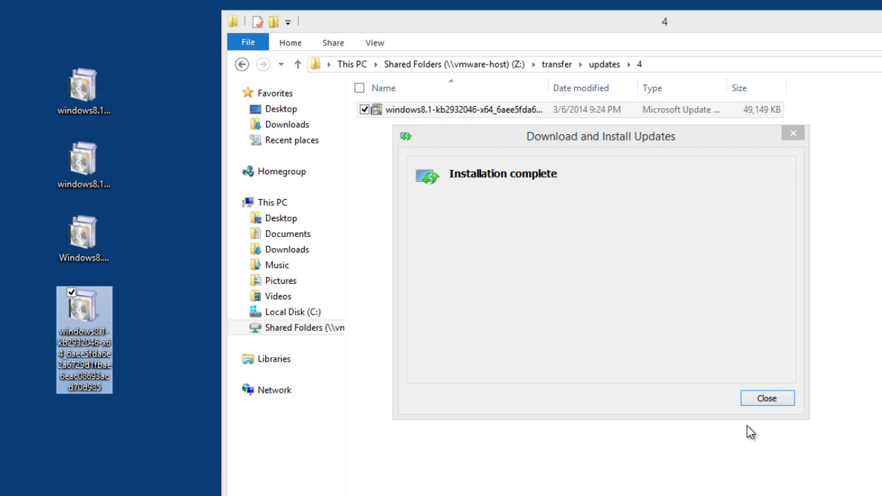
# Close the finished KB2932046 installer and copy the KB2938439 package from transfer\updates\5 to the desktop
pyautogui.click(766, 399)
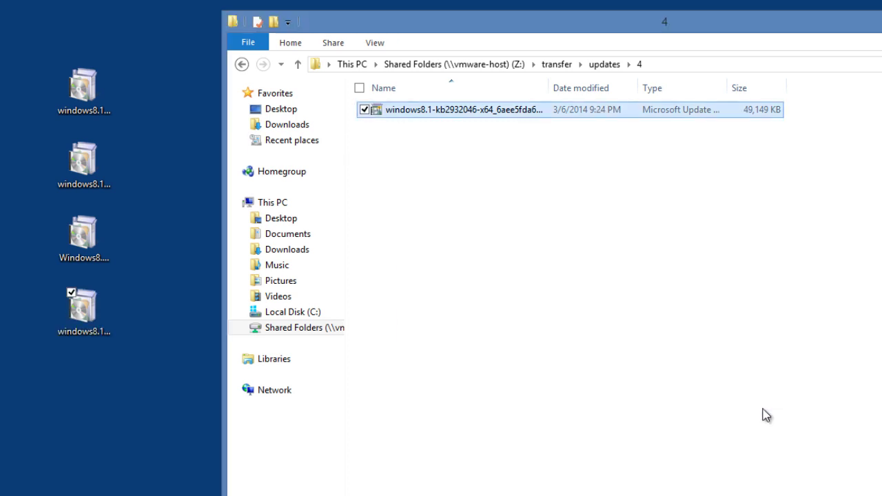
pyautogui.click(600, 64)
pyautogui.doubleClick(390, 172)
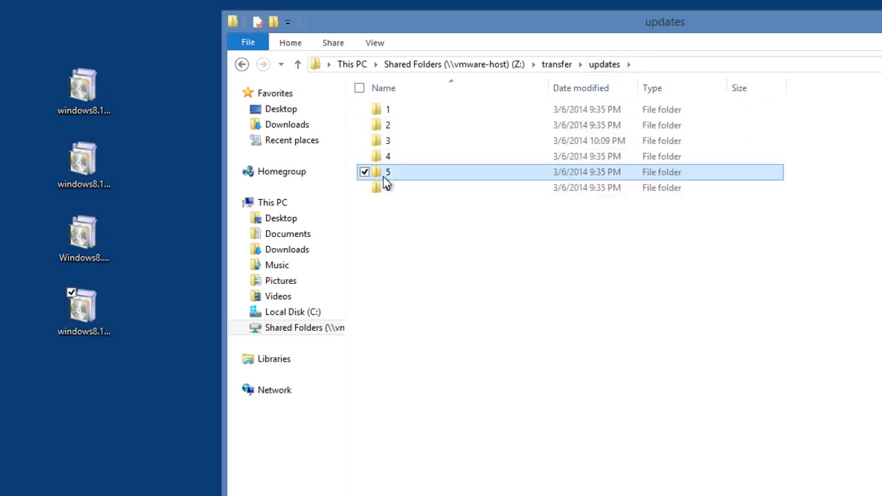
pyautogui.moveTo(394, 118); pyautogui.dragTo(94, 418)
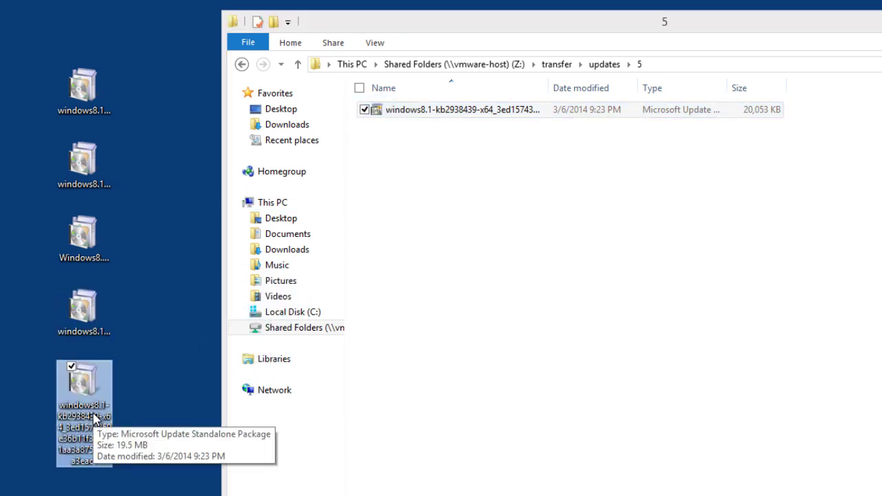
pyautogui.click(162, 358)
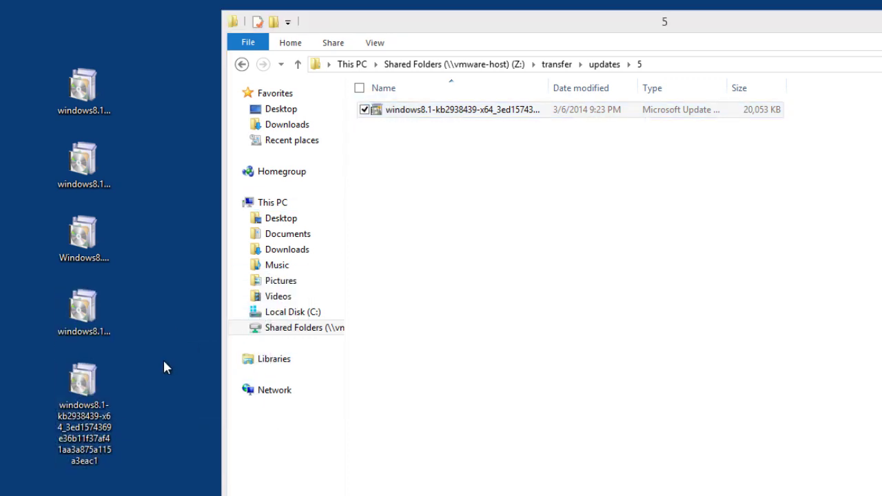
# Install feature pack KB2938439 from its desktop copy and close the finished installer
pyautogui.rightClick(85, 387)
pyautogui.click(63, 396)
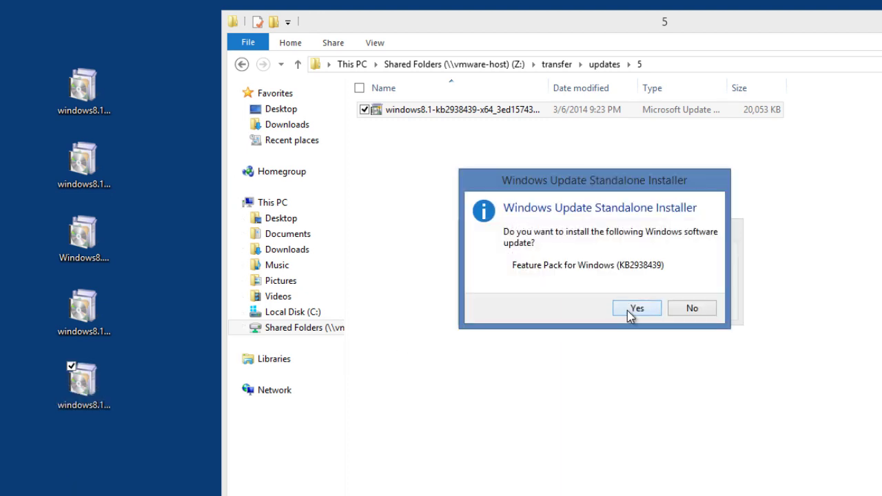
pyautogui.click(630, 312)
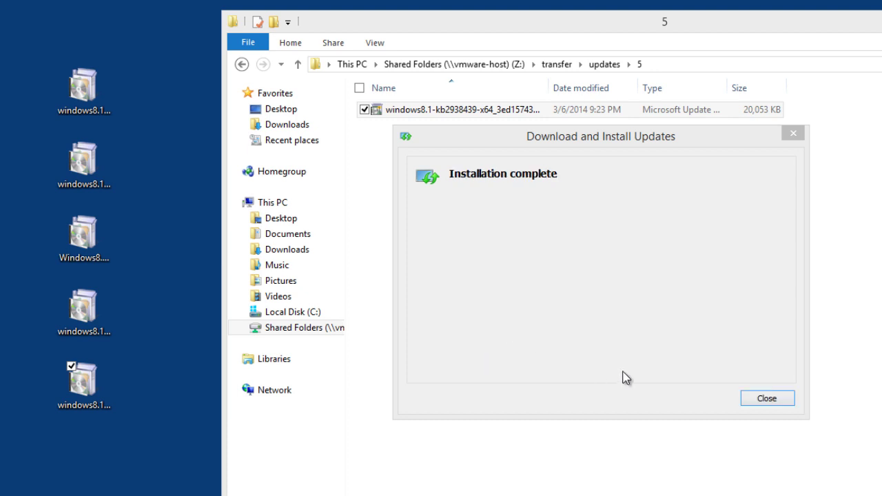
pyautogui.click(772, 402)
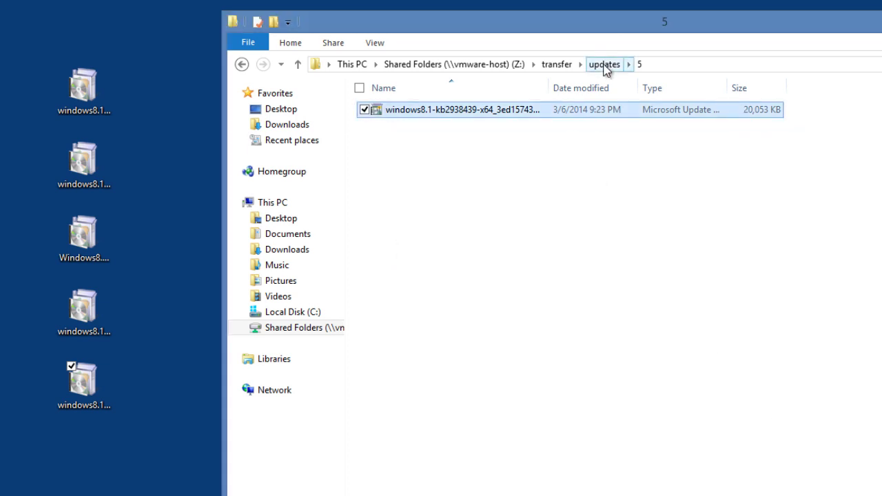
# Copy the KB2937592 update package from transfer\updates\6 on the shared drive (Z:) to the desktop
pyautogui.click(605, 64)
pyautogui.doubleClick(394, 193)
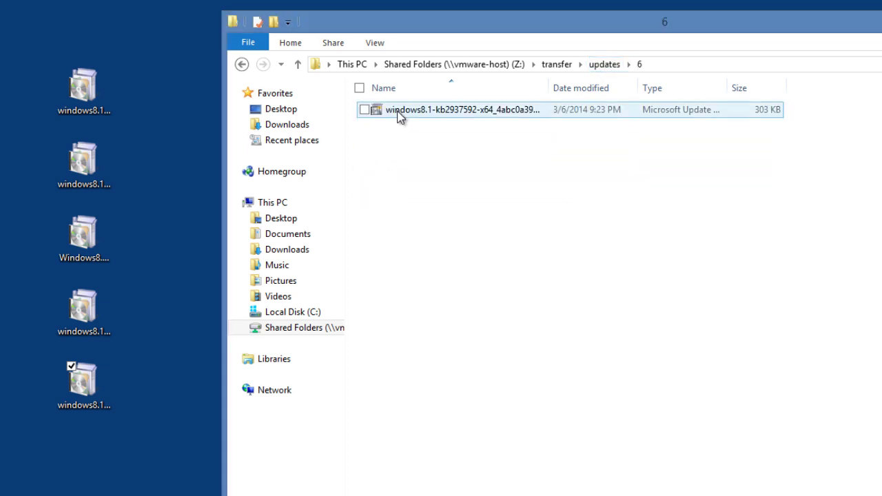
pyautogui.moveTo(397, 112); pyautogui.dragTo(90, 480)
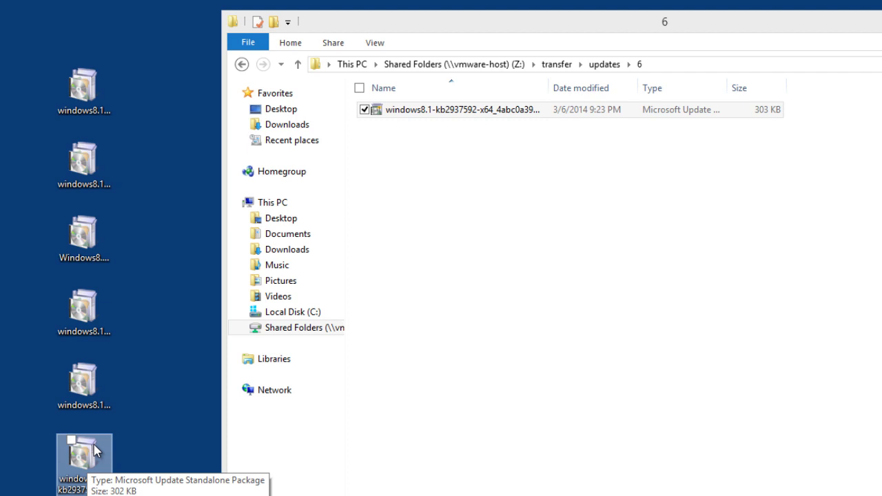
# Install feature pack KB2937592 from its desktop copy, then close the installer and the folder window
pyautogui.rightClick(78, 454)
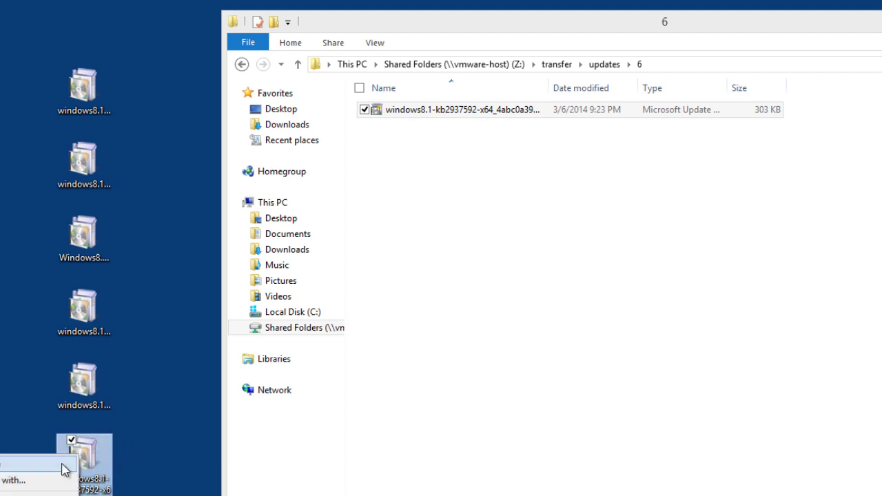
pyautogui.click(64, 470)
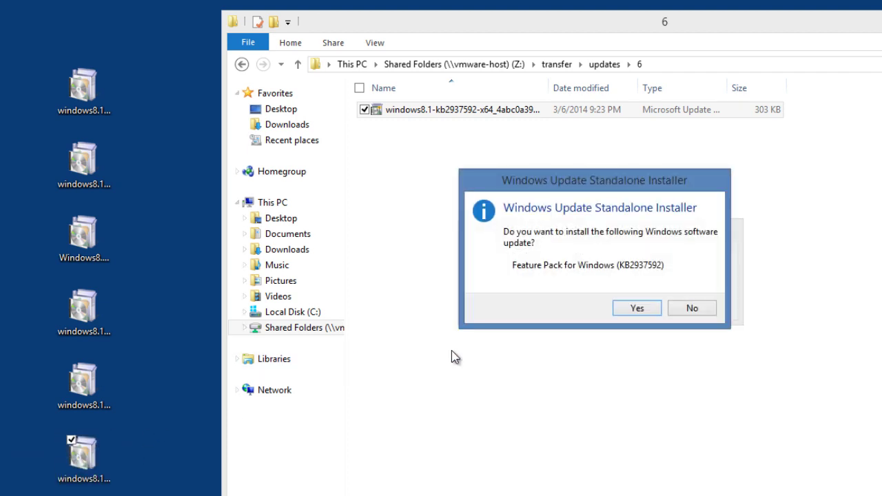
pyautogui.click(636, 308)
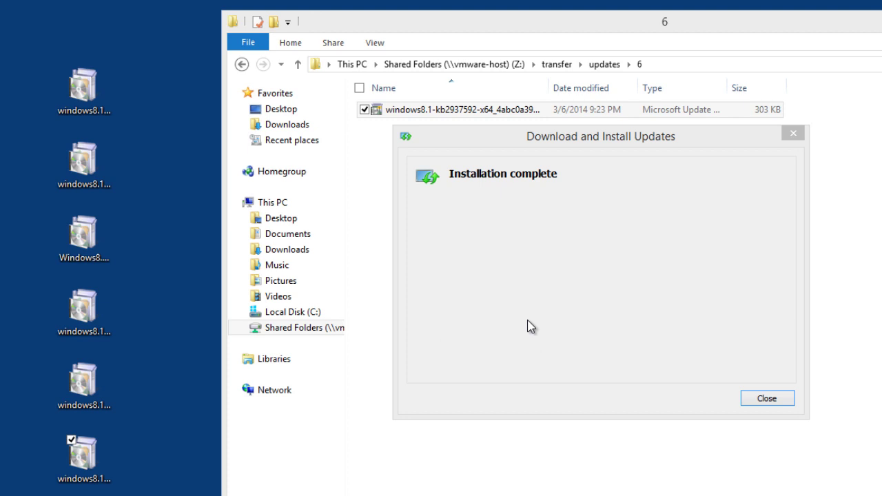
pyautogui.click(780, 399)
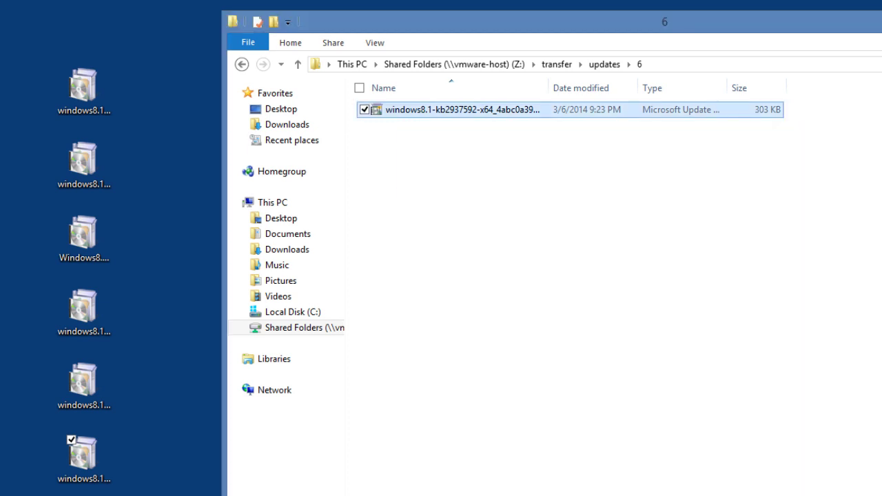
pyautogui.hotkey('alt', 'F4')
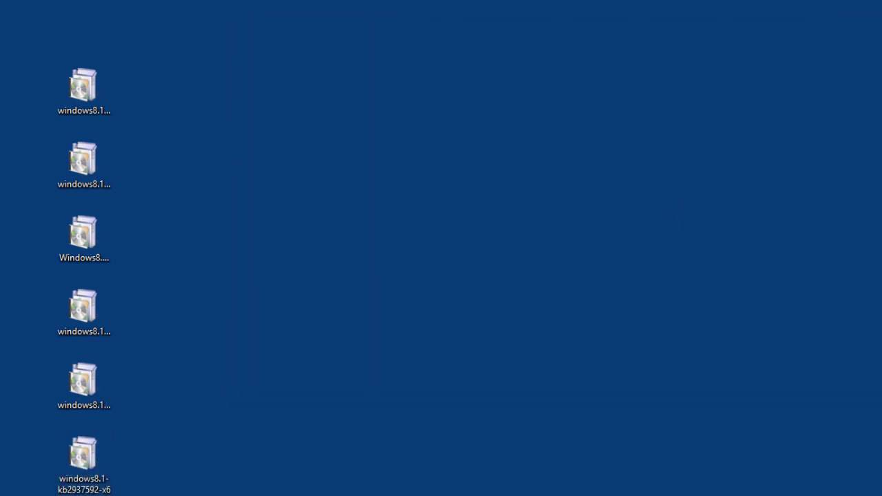
pyautogui.click(98, 236)
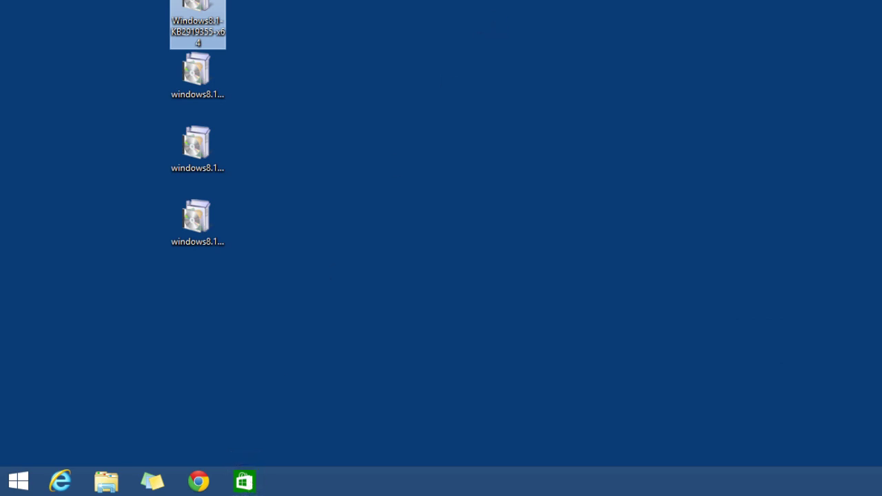
pyautogui.hotkey('ctrl', 'alt', 'Delete')
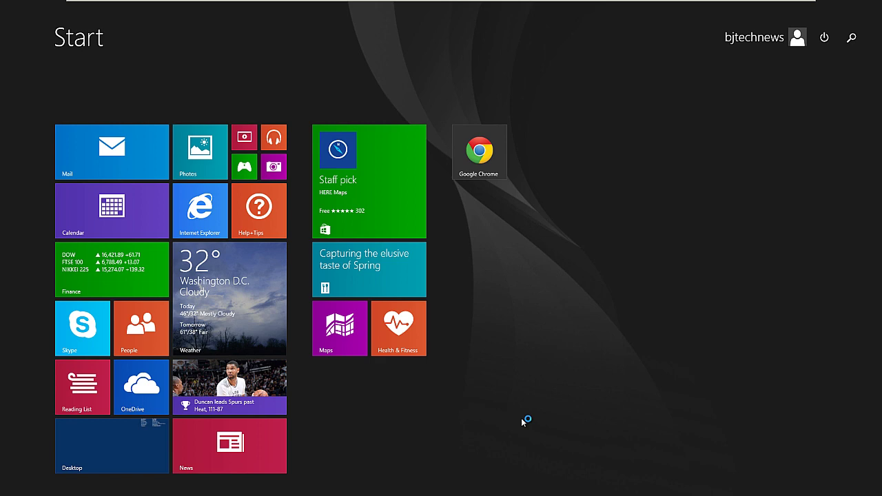
# Search for "windows upda", open the update check, review the update history, and return to the Start screen
pyautogui.write('windows upda')
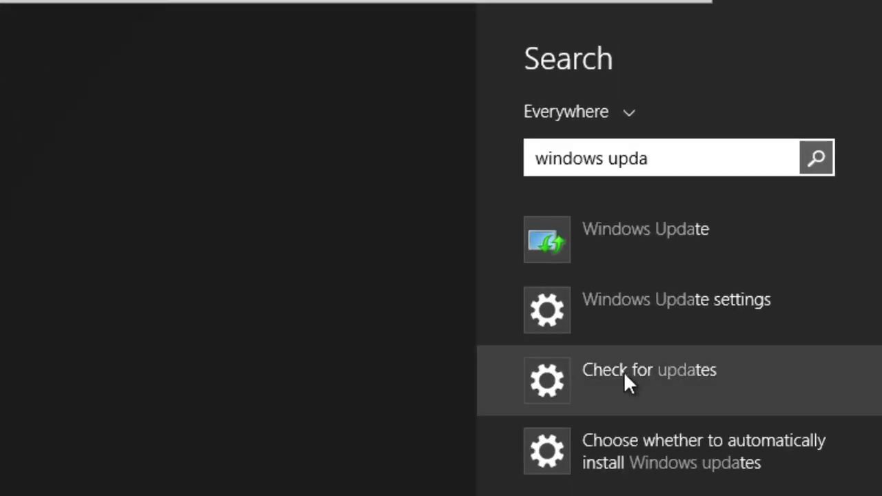
pyautogui.click(603, 389)
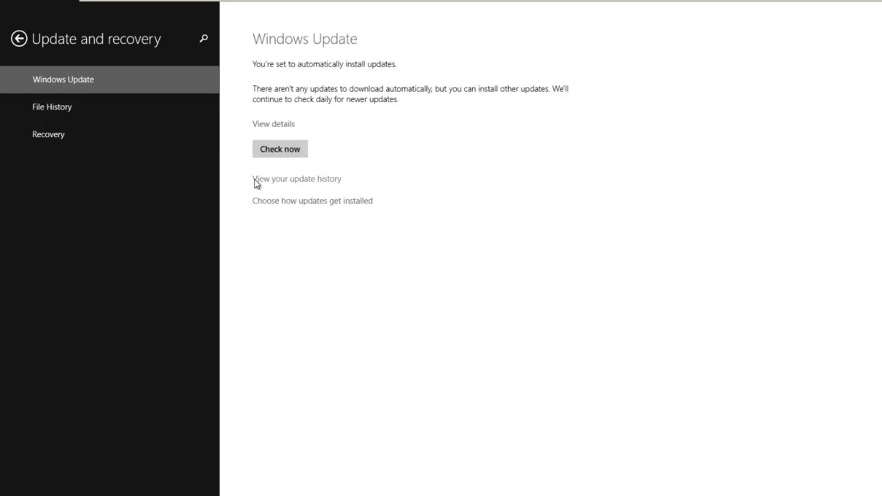
pyautogui.click(306, 180)
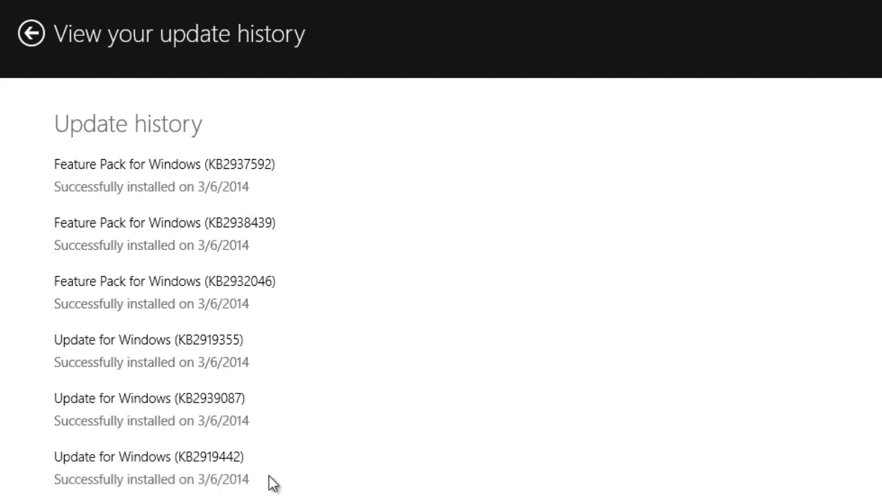
pyautogui.click(31, 34)
pyautogui.click(31, 34)
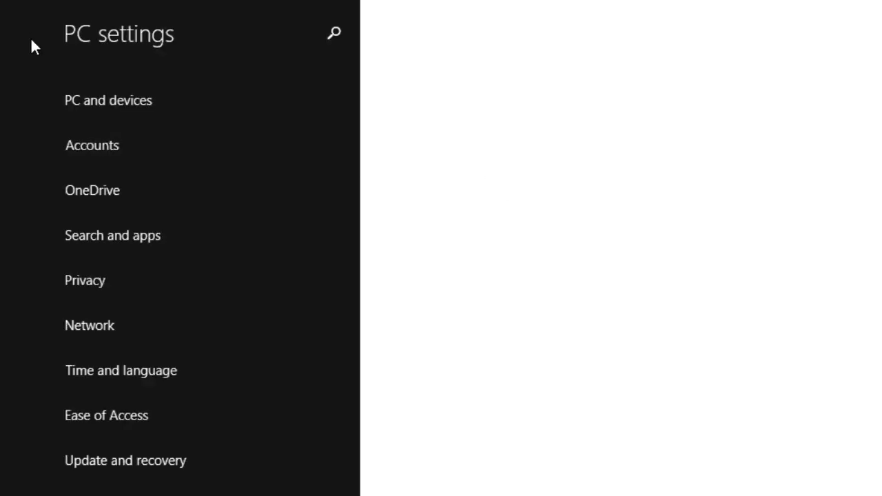
pyautogui.press('super')
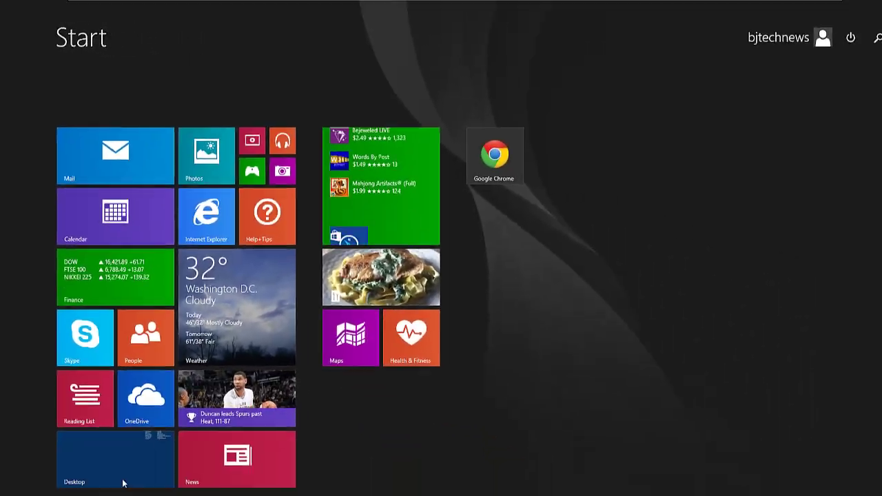
# Go to the desktop, open PC settings, and switch between the PC settings app and the desktop, ending on the desktop
pyautogui.click(124, 483)
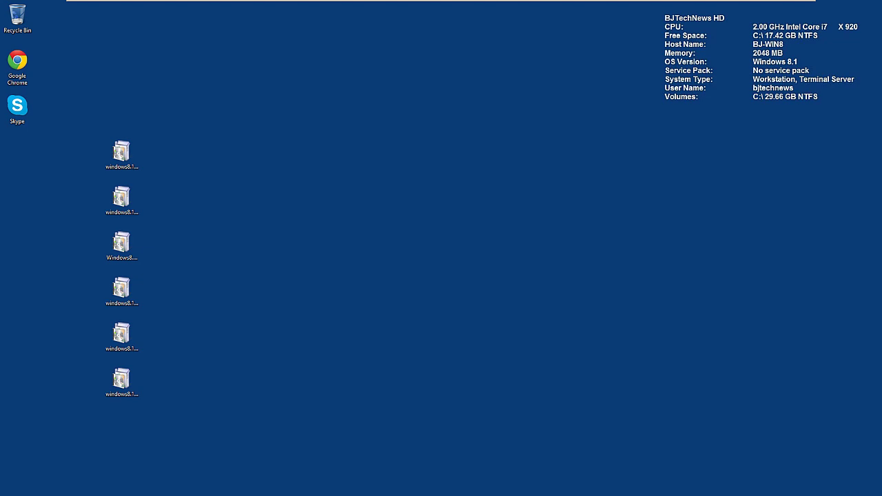
pyautogui.press('super+x')
pyautogui.click(55, 390)
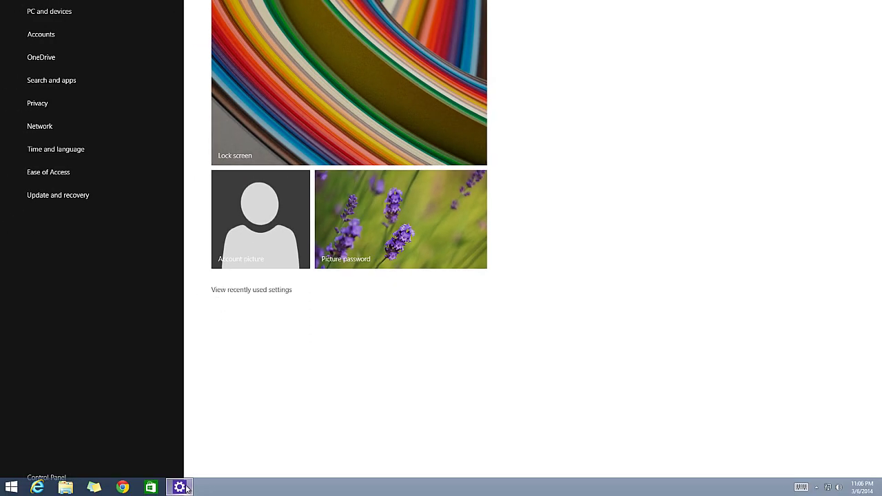
pyautogui.click(185, 488)
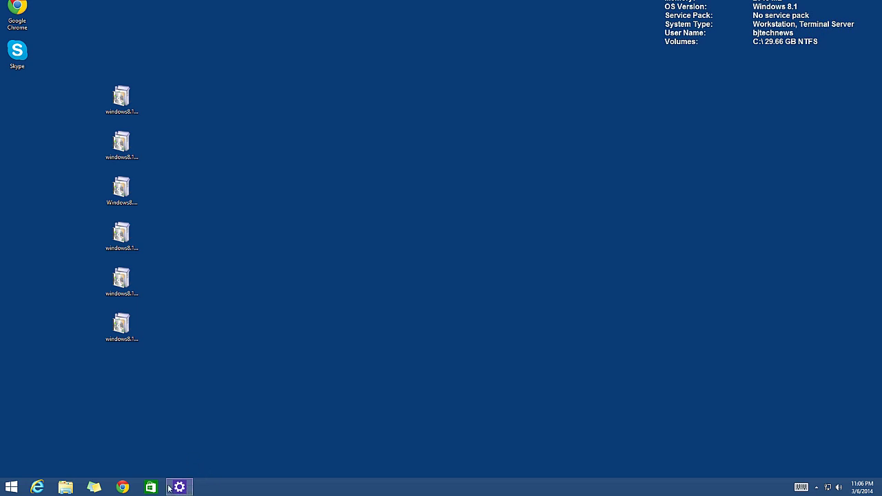
pyautogui.moveTo(179, 489)
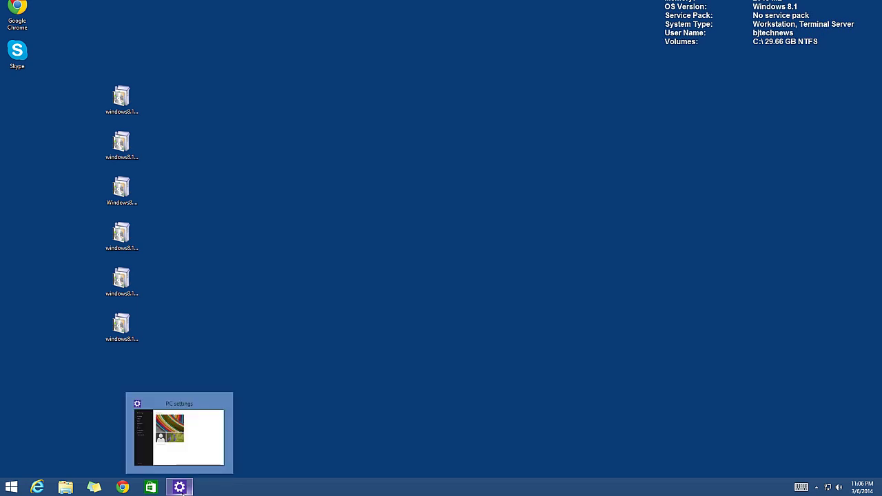
pyautogui.click(180, 489)
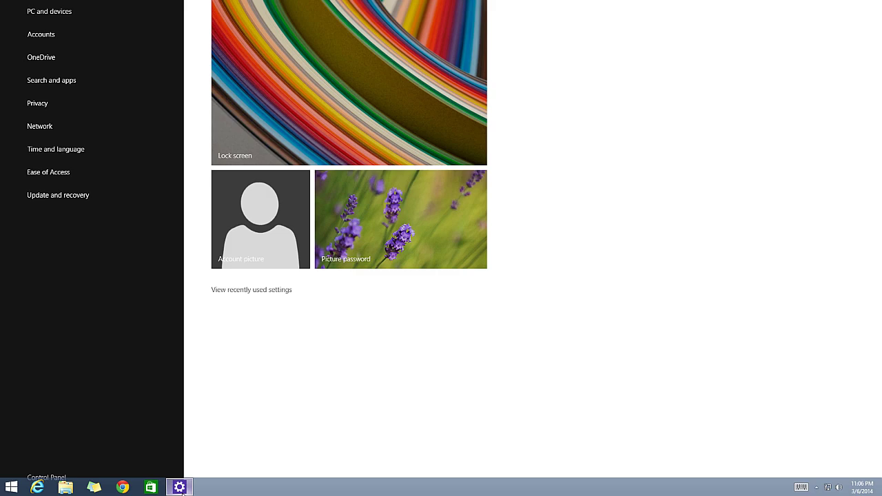
pyautogui.click(181, 489)
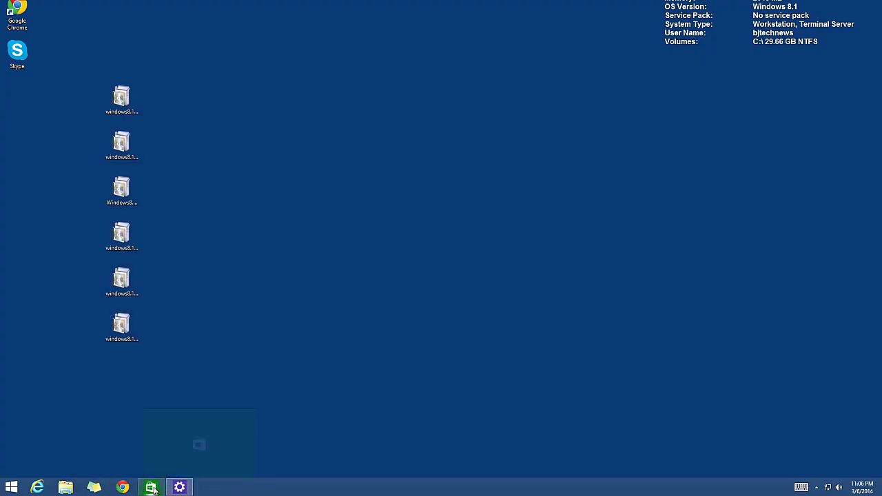
# Open the Store from the desktop, minimize it, and preview its running window
pyautogui.click(152, 488)
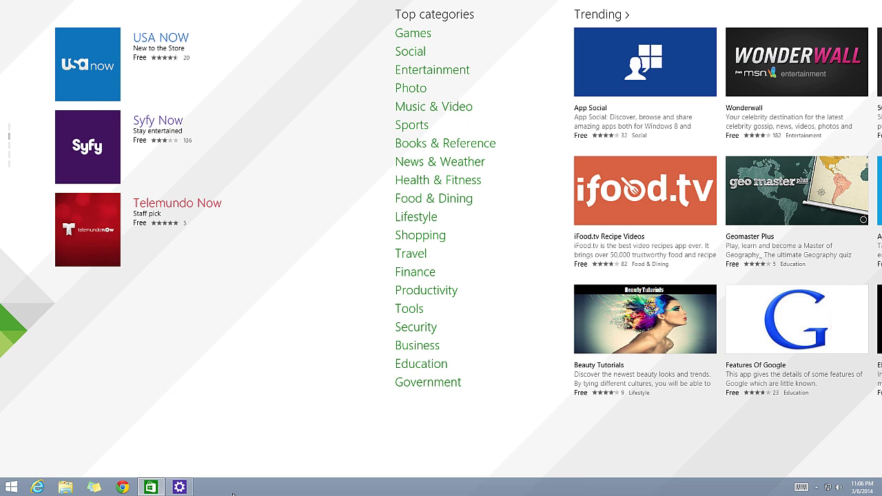
pyautogui.click(152, 488)
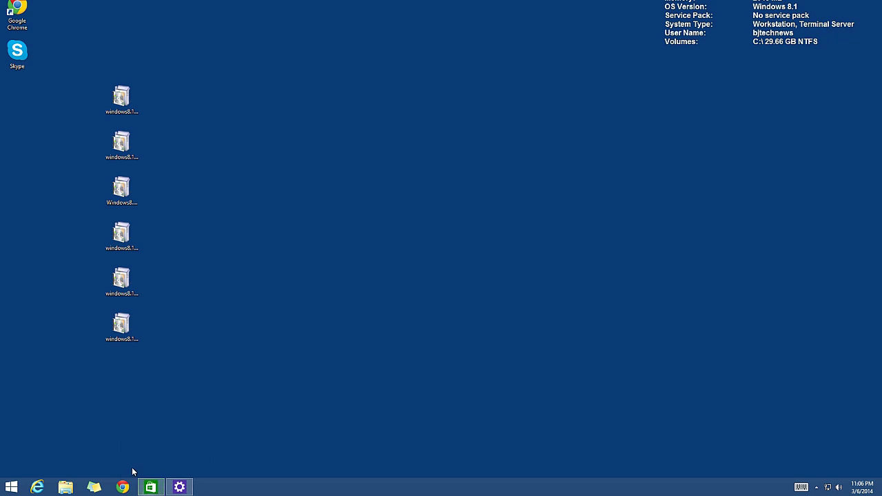
pyautogui.moveTo(156, 489)
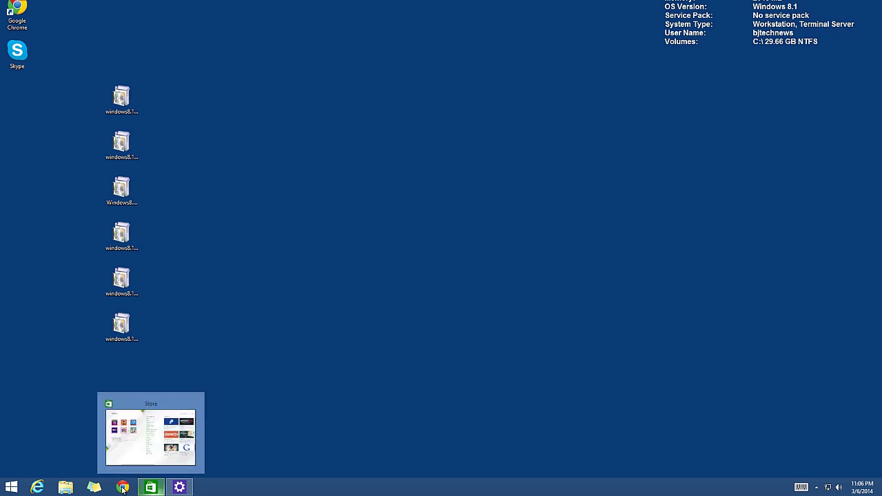
# View the full list of installed apps from the Start screen, and return to the Start tiles
pyautogui.click(7, 487)
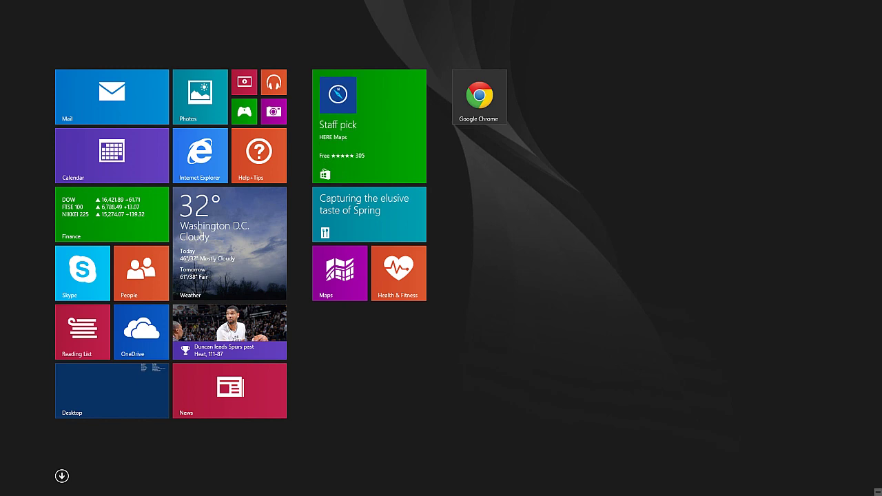
pyautogui.click(61, 476)
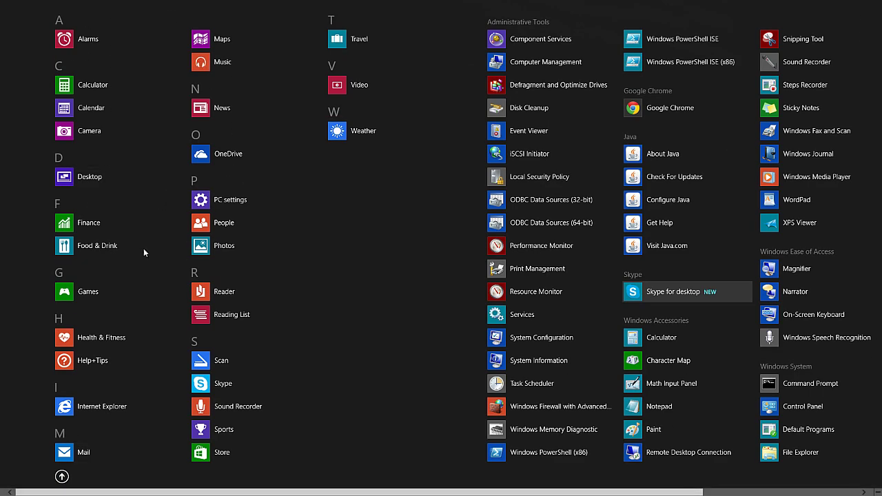
pyautogui.click(62, 476)
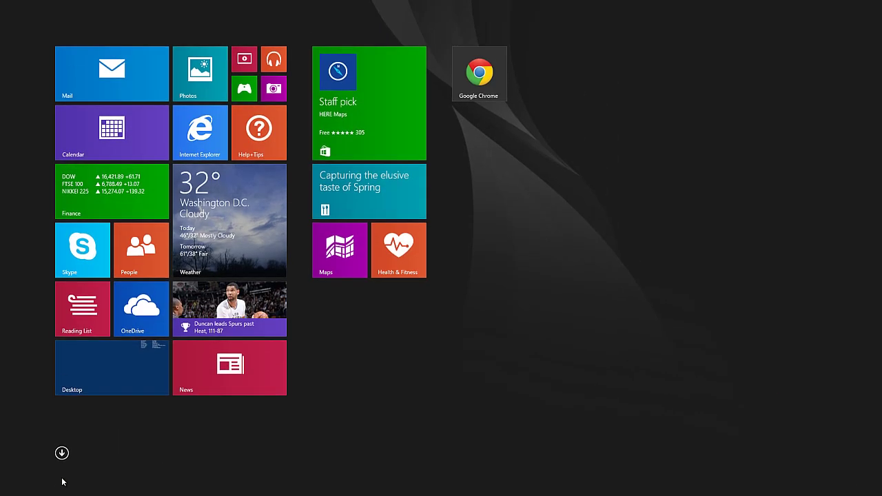
pyautogui.click(61, 455)
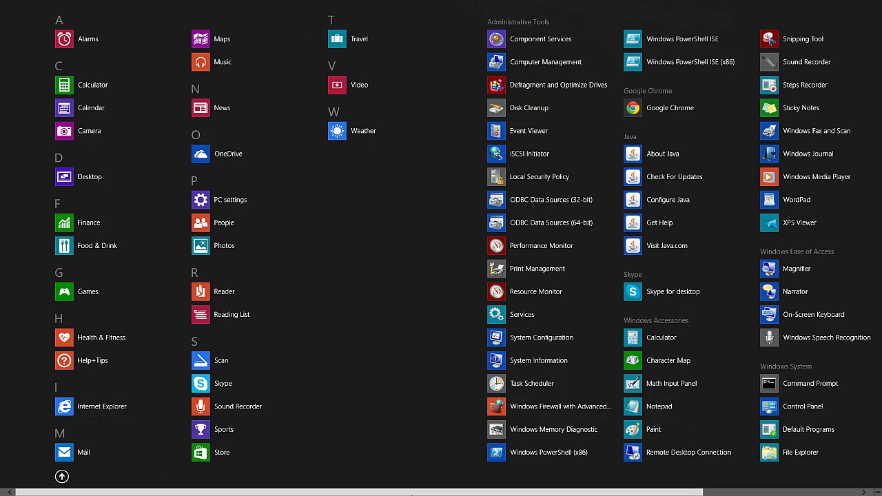
pyautogui.moveTo(415, 494); pyautogui.dragTo(139, 474)
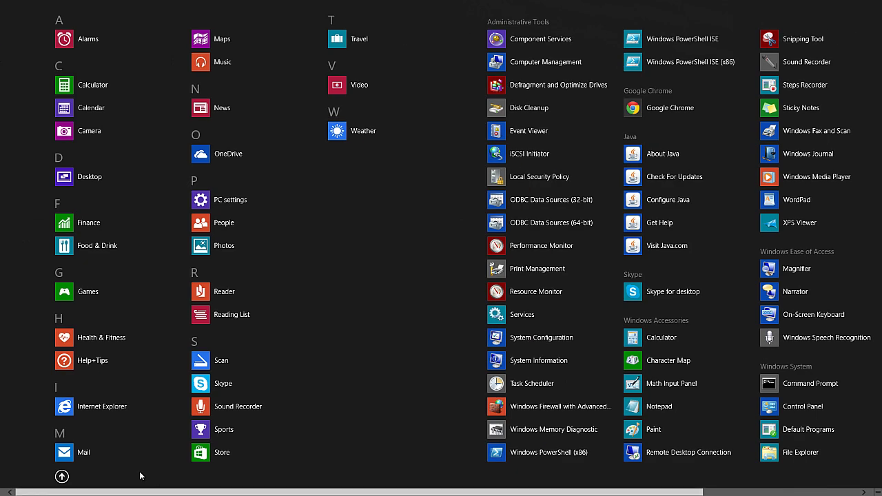
pyautogui.click(62, 476)
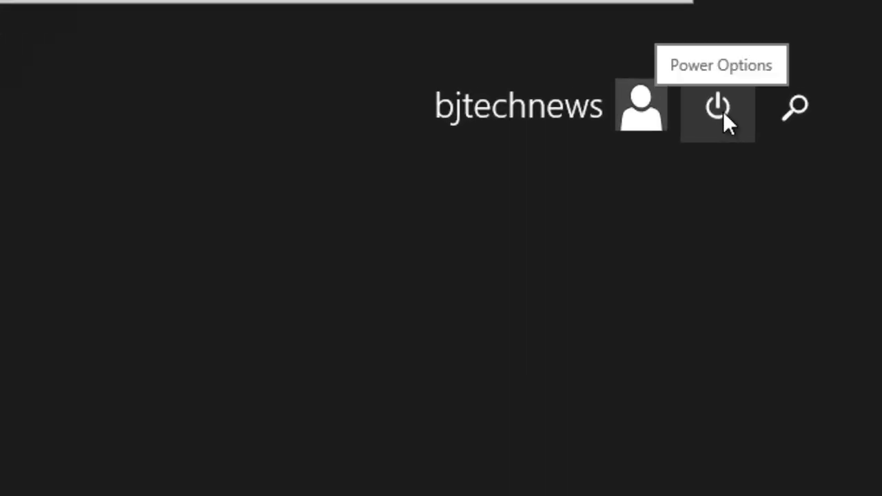
# Inspect the Start screen's power options and the desktop's system shortcuts list, dismissing both without choosing a command
pyautogui.click(723, 111)
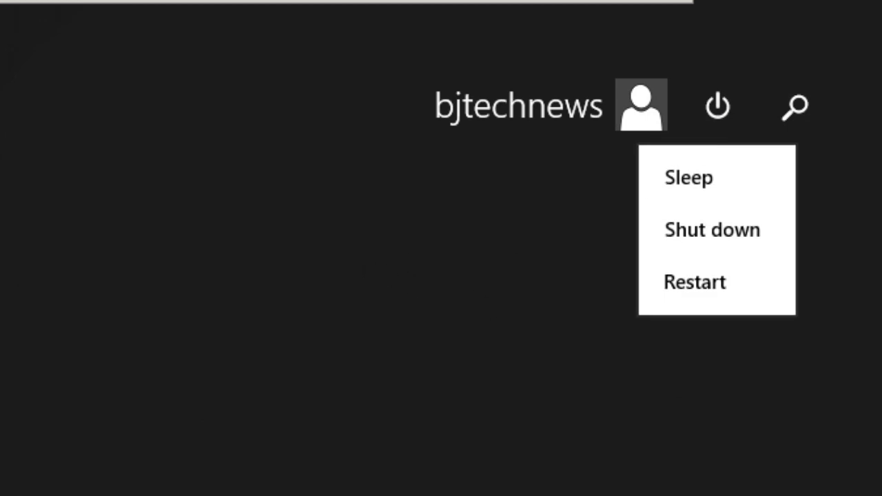
pyautogui.press('Escape')
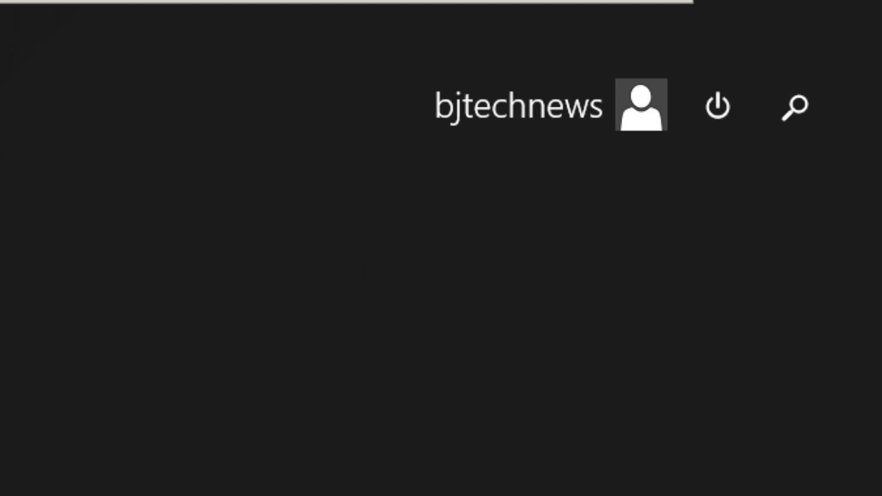
pyautogui.rightClick(40, 482)
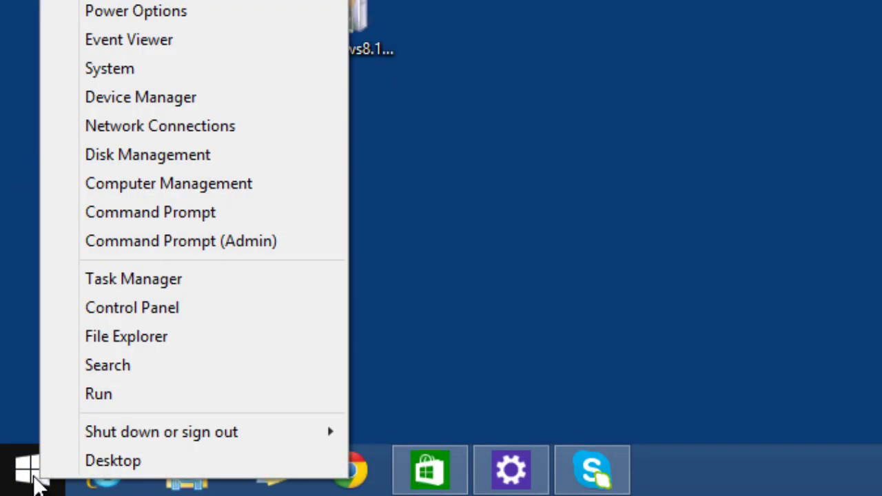
pyautogui.moveTo(160, 436)
pyautogui.click(728, 203)
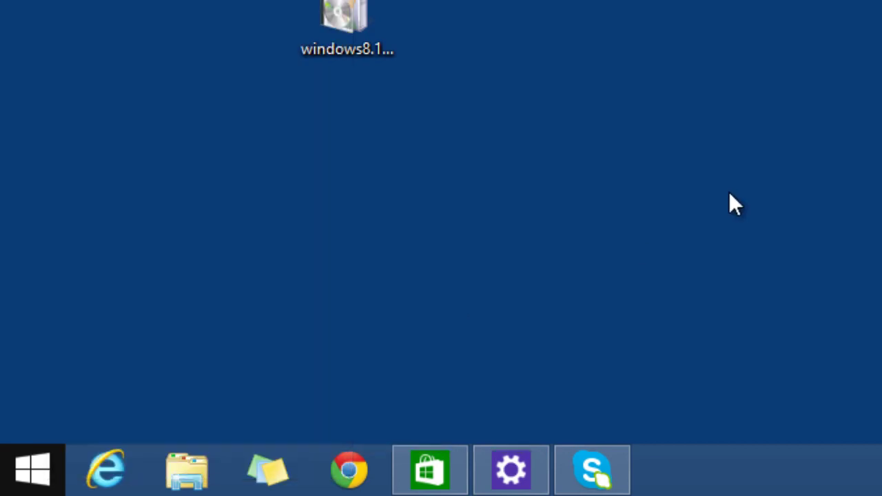
# Preview the running Store window on the desktop, reopen PC settings, and return to the desktop through the Start screen
pyautogui.click(21, 483)
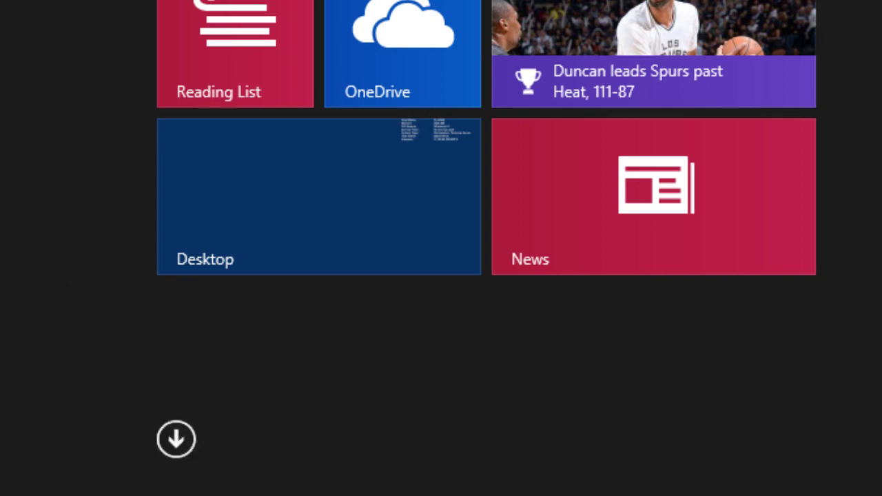
pyautogui.click(277, 230)
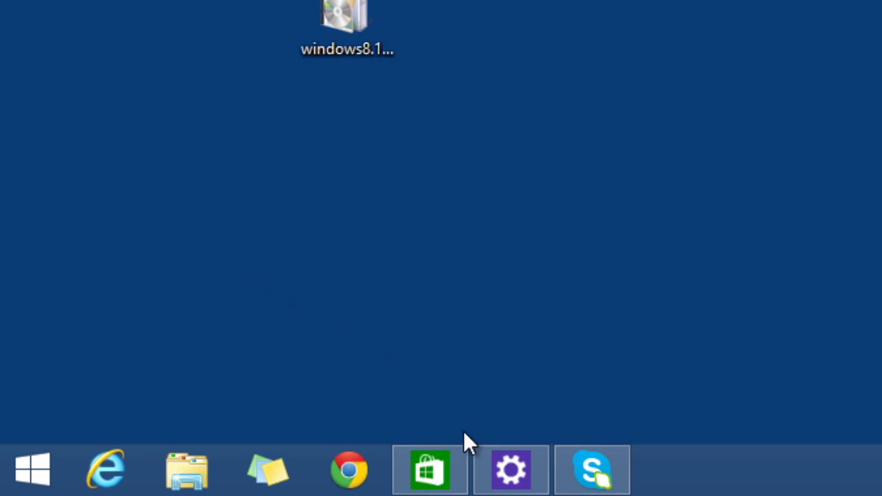
pyautogui.moveTo(441, 480)
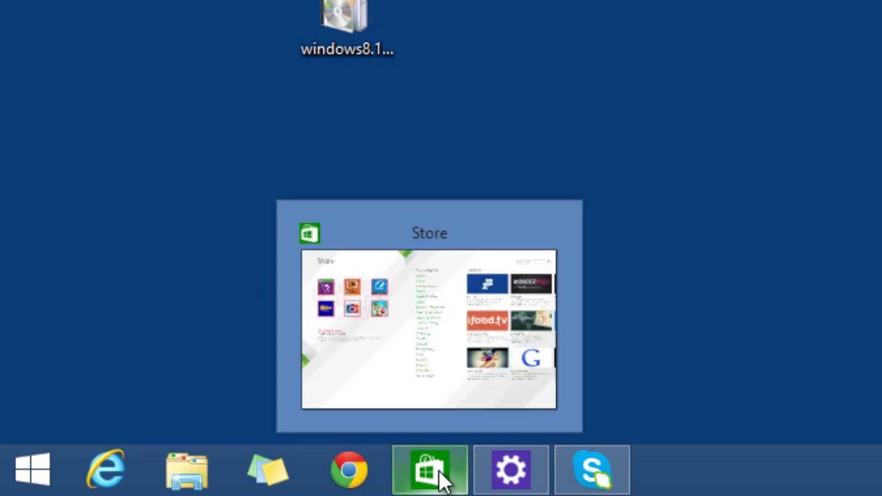
pyautogui.click(508, 483)
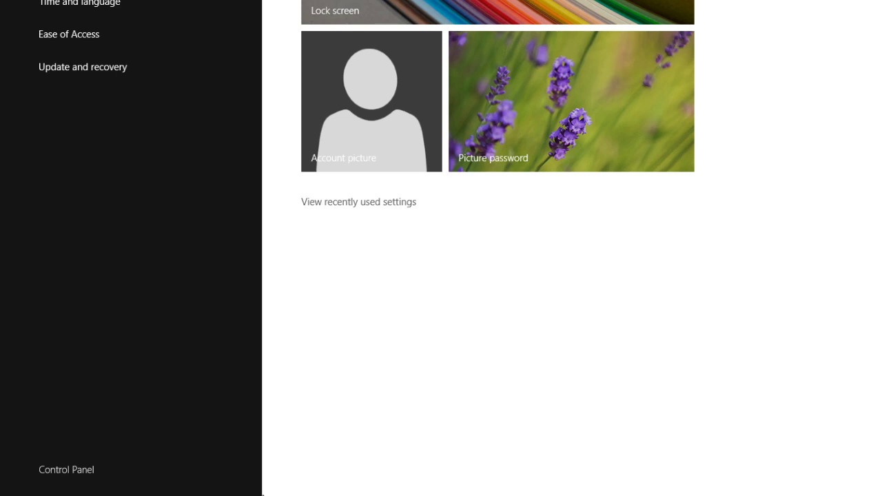
pyautogui.press('super')
pyautogui.click(170, 366)
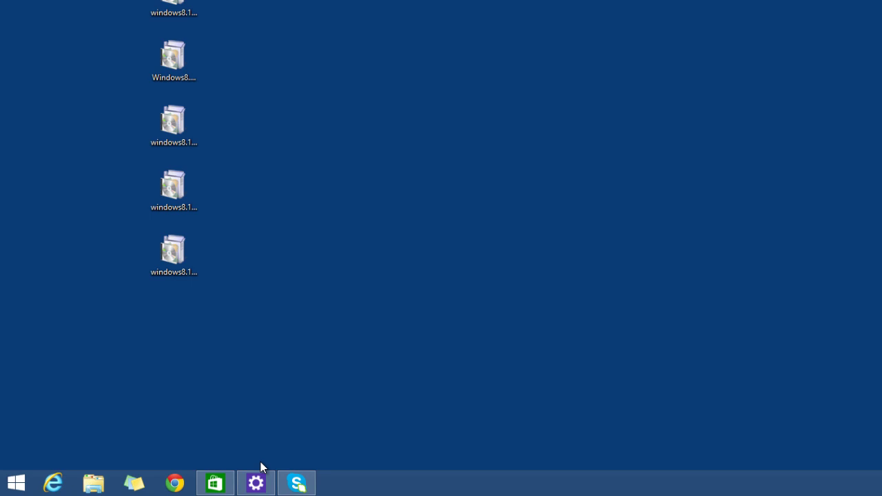
# Select the six update packages on the desktop and browse to transfer\updates on the shared drive (Z:)
pyautogui.moveTo(270, 1); pyautogui.dragTo(116, 318)
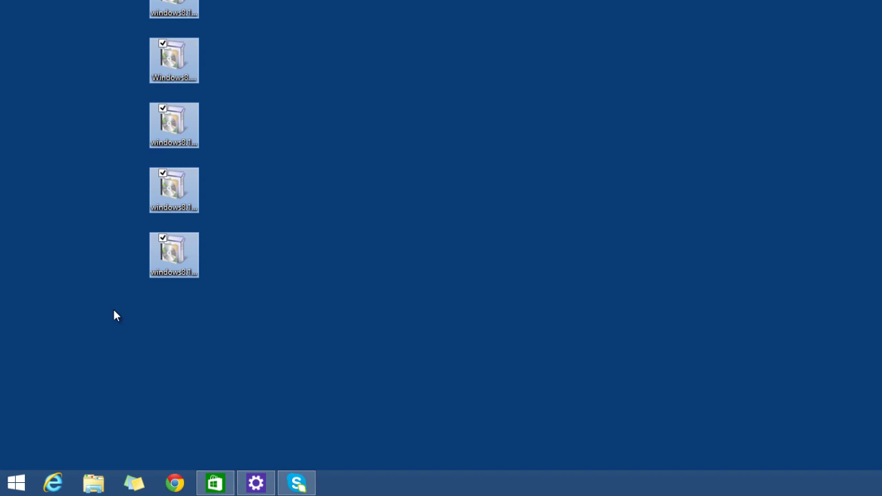
pyautogui.click(93, 483)
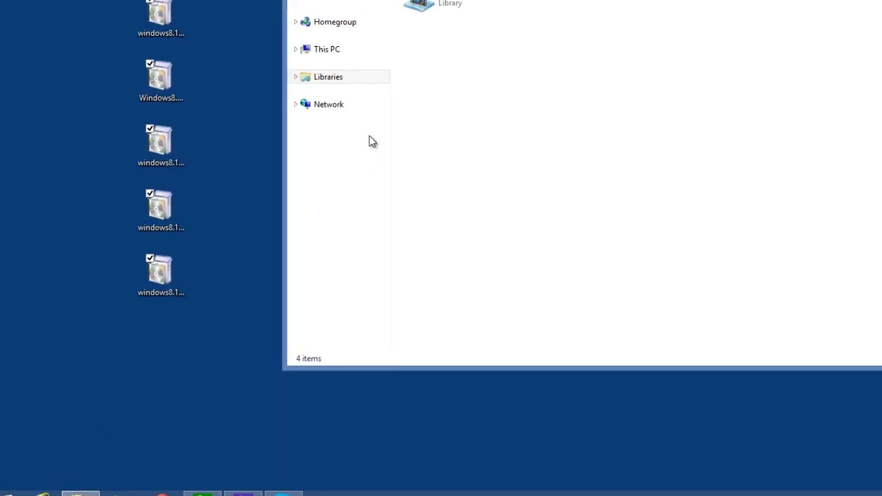
pyautogui.click(336, 160)
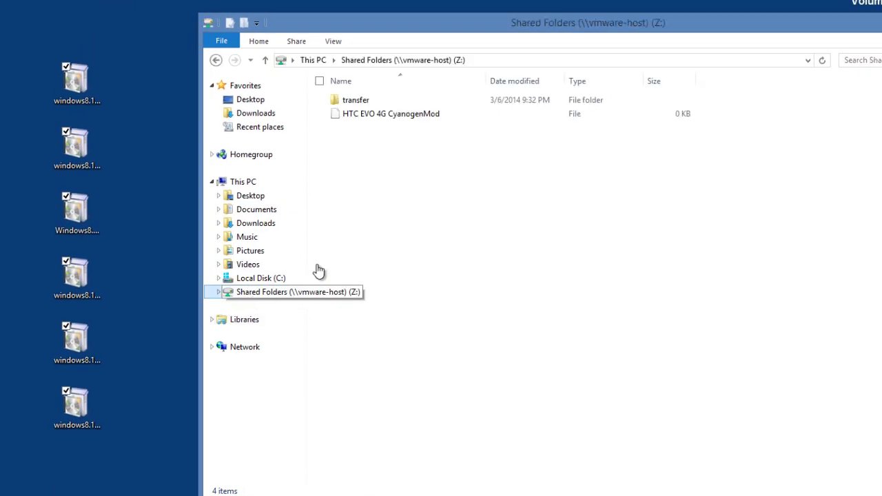
pyautogui.doubleClick(366, 102)
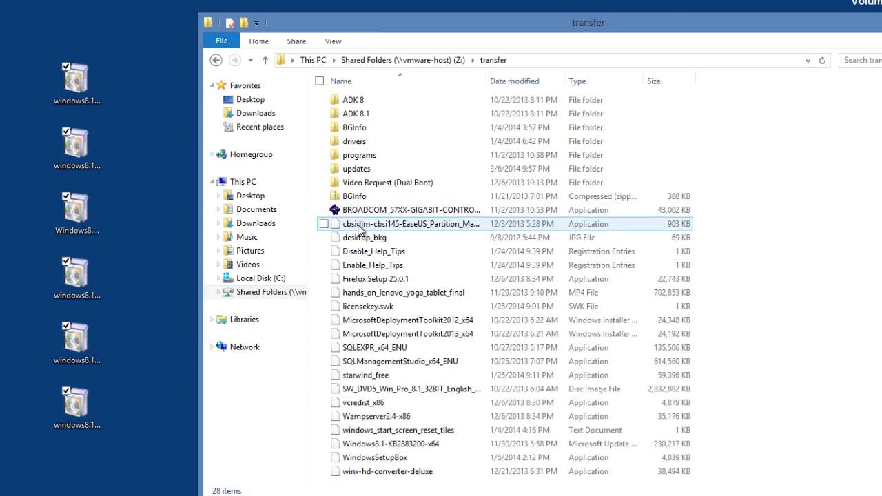
pyautogui.doubleClick(367, 171)
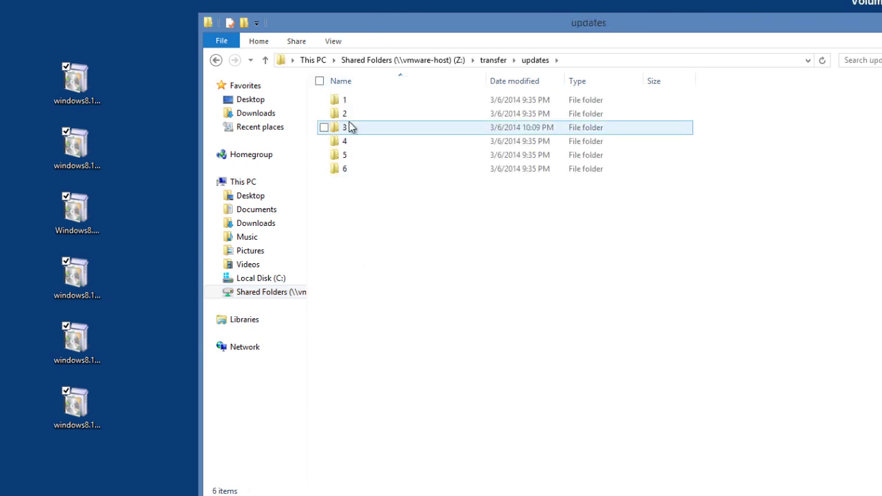